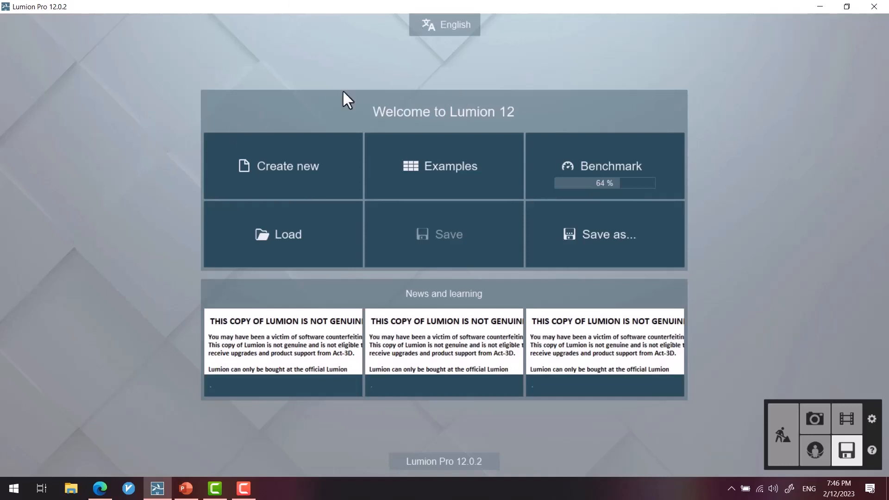
Create a new project from the Plain environment template.
{"action": "left_click", "coordinate": [290, 164]}
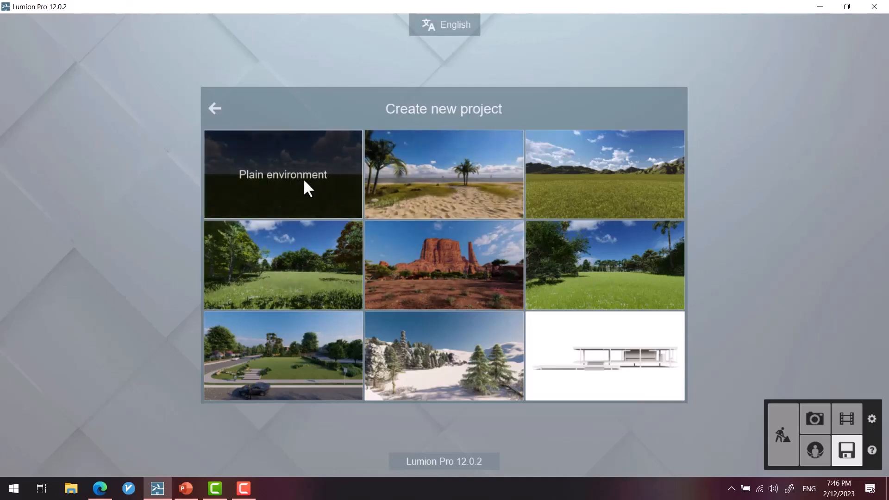
{"action": "left_click", "coordinate": [335, 195]}
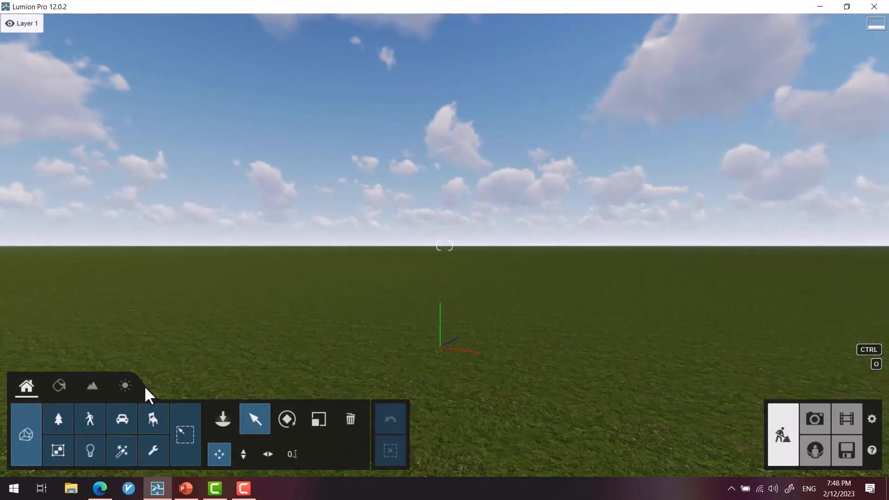
{"action": "left_click", "coordinate": [103, 391]}
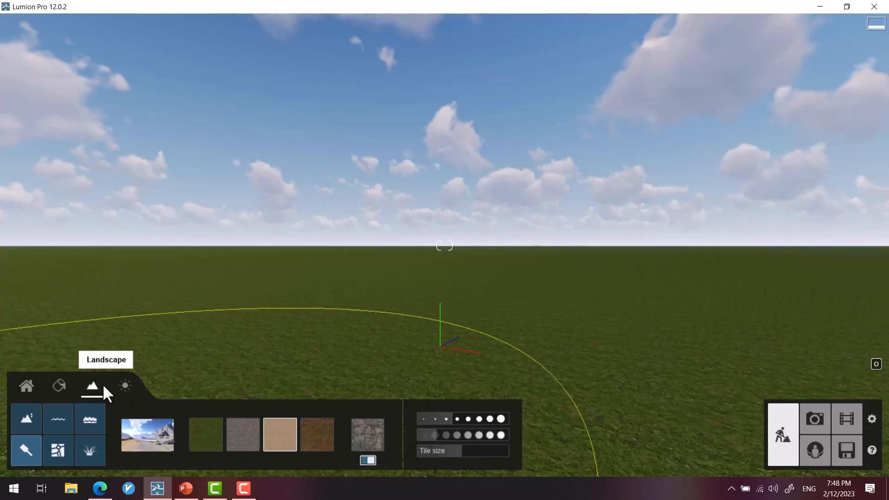
{"action": "left_click", "coordinate": [117, 385]}
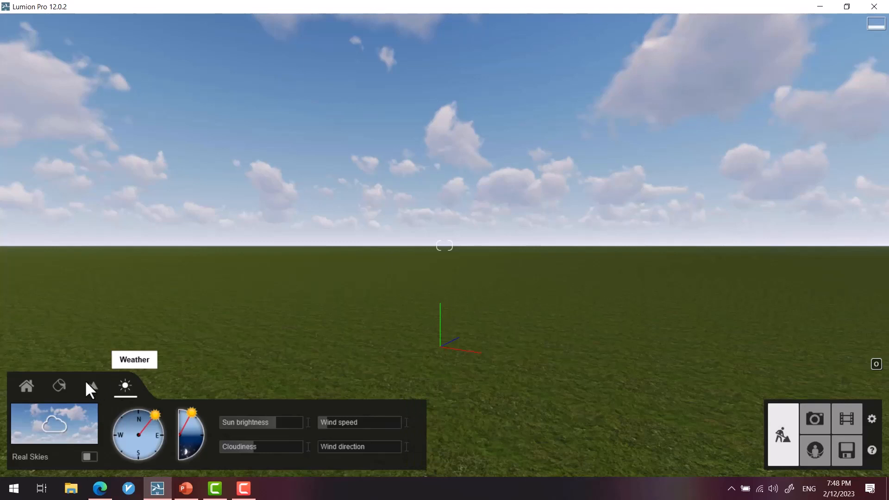
{"action": "left_click", "coordinate": [27, 386]}
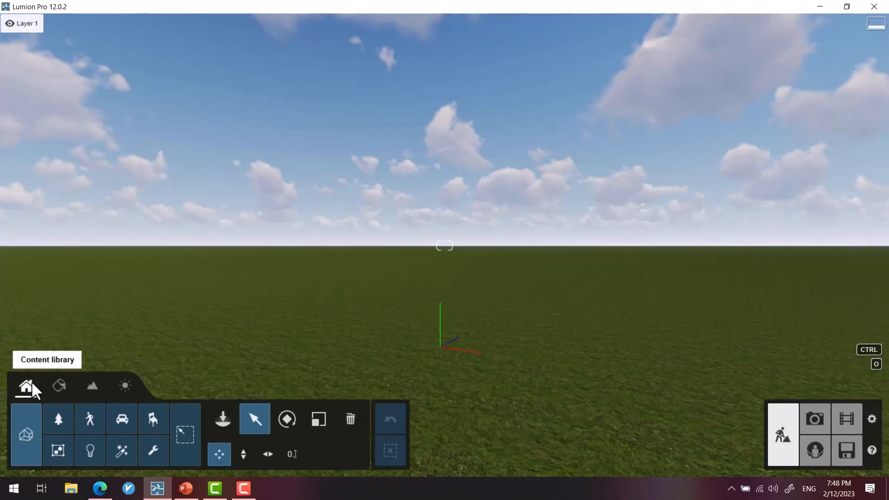
Raise the flat grass terrain near the origin into a steep rocky mountain with the landscape height brush.
{"action": "left_click", "coordinate": [95, 387]}
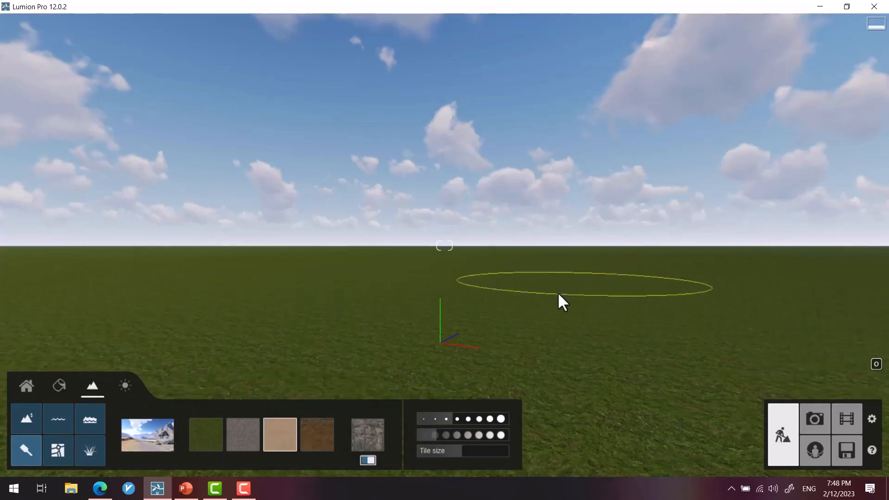
{"action": "right_click_drag", "start_coordinate": [559, 301], "coordinate": [559, 394]}
{"action": "mouse_move", "coordinate": [445, 246]}
{"action": "right_mouse_down"}
{"action": "mouse_move", "coordinate": [431, 306]}
{"action": "mouse_move", "coordinate": [408, 135]}
{"action": "mouse_move", "coordinate": [384, 232]}
{"action": "mouse_move", "coordinate": [567, 285]}
{"action": "mouse_move", "coordinate": [537, 324]}
{"action": "mouse_move", "coordinate": [522, 280]}
{"action": "right_mouse_up"}
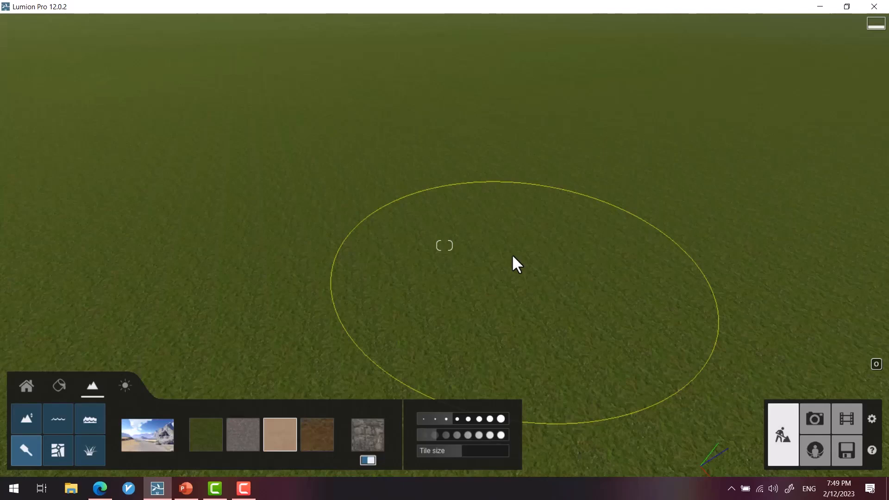
{"action": "mouse_move", "coordinate": [490, 255]}
{"action": "right_mouse_down"}
{"action": "mouse_move", "coordinate": [490, 139]}
{"action": "mouse_move", "coordinate": [492, 256]}
{"action": "right_mouse_up"}
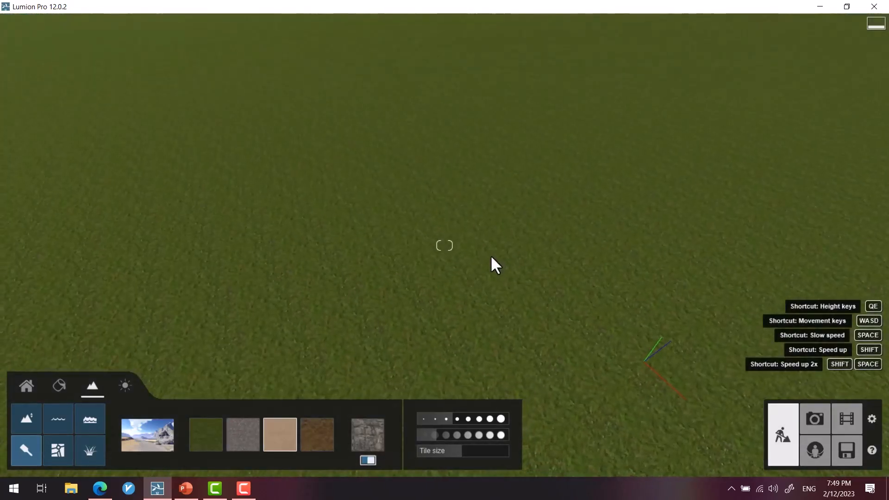
{"action": "right_click_drag", "start_coordinate": [442, 177], "coordinate": [441, 179]}
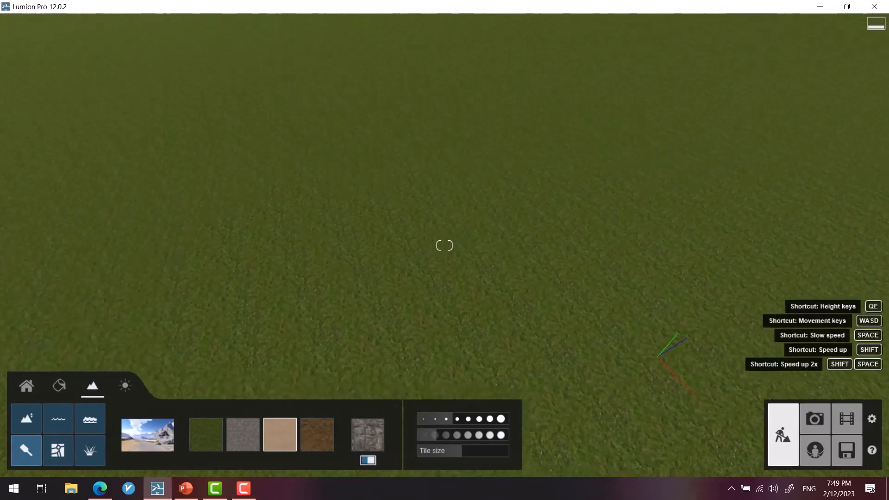
{"action": "left_click", "coordinate": [25, 423]}
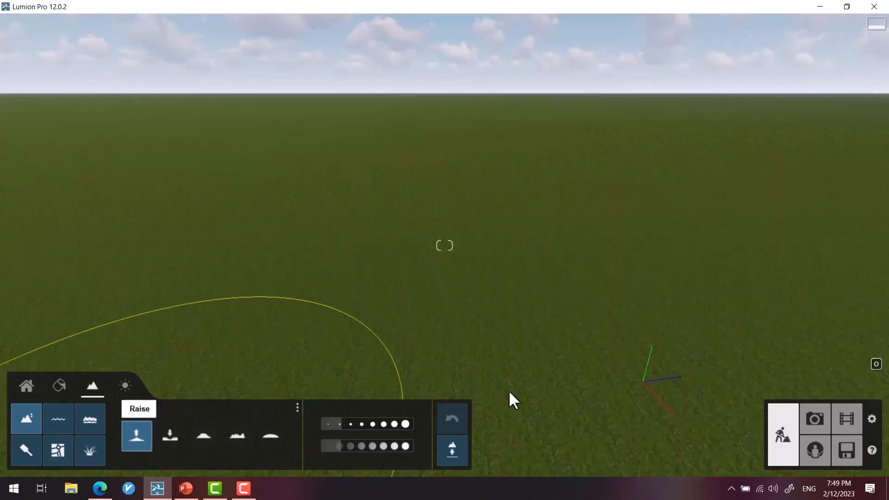
{"action": "left_click_drag", "start_coordinate": [426, 272], "coordinate": [439, 151]}
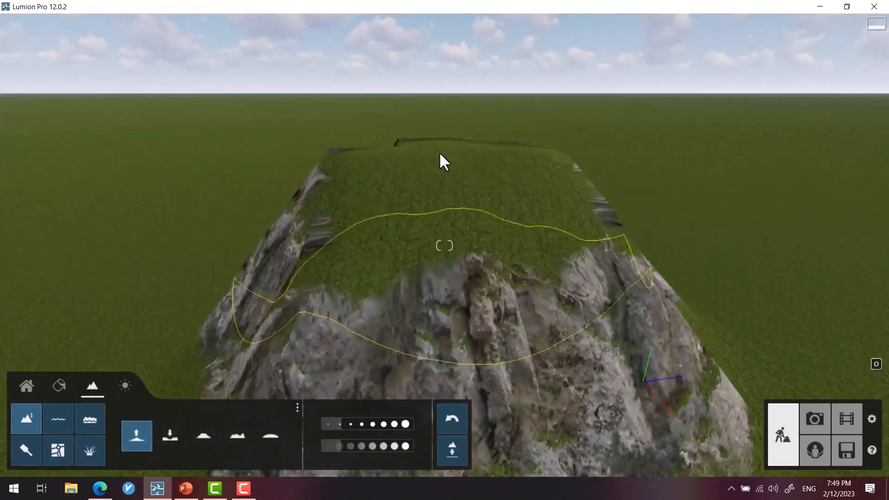
{"action": "scroll", "coordinate": [446, 198], "scroll_direction": "down", "scroll_amount": 5}
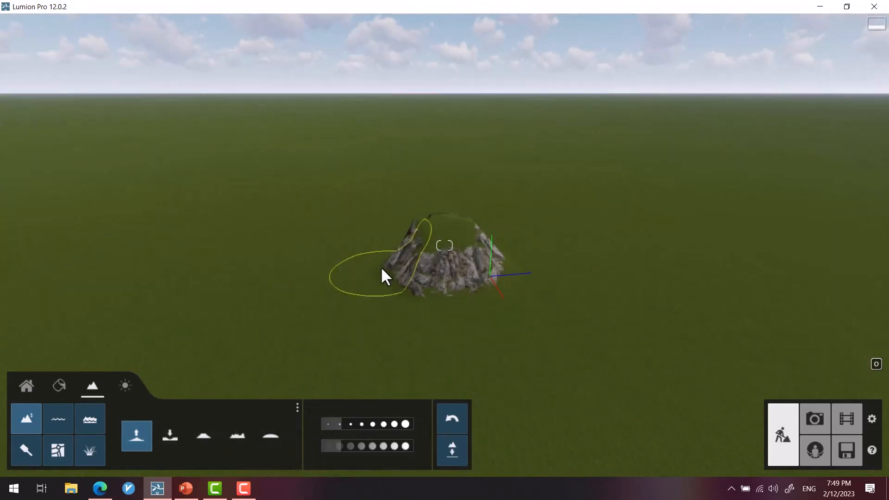
{"action": "mouse_move", "coordinate": [382, 269]}
{"action": "left_mouse_down"}
{"action": "mouse_move", "coordinate": [393, 225]}
{"action": "mouse_move", "coordinate": [428, 163]}
{"action": "mouse_move", "coordinate": [422, 200]}
{"action": "mouse_move", "coordinate": [358, 294]}
{"action": "left_mouse_up"}
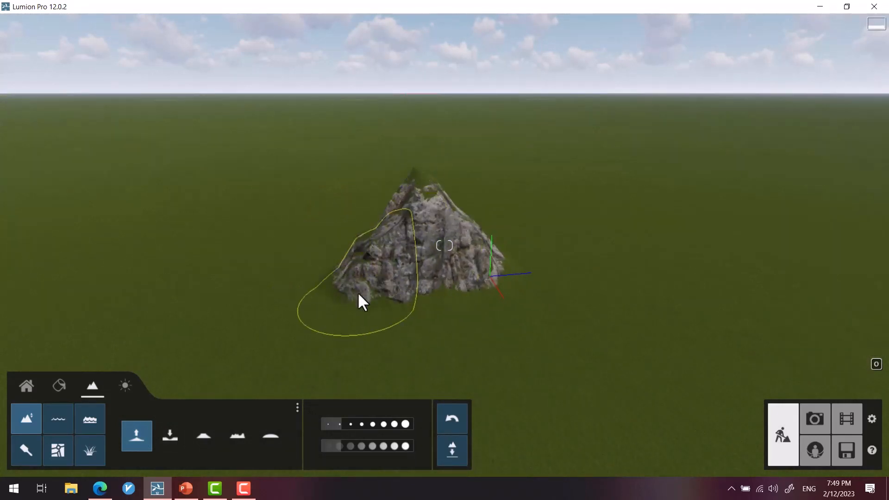
Lower the ground beside and in front of the mountain into a pit, and flatten the mountain's peak into a plateau.
{"action": "left_click", "coordinate": [167, 440]}
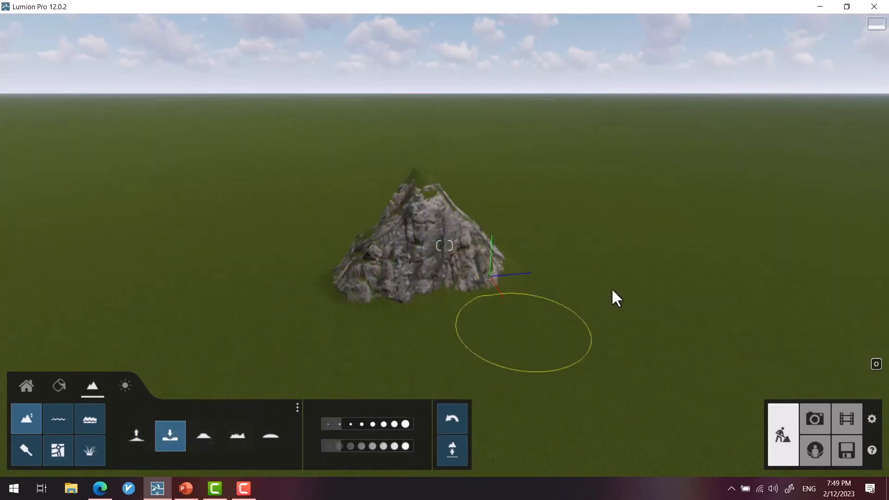
{"action": "mouse_move", "coordinate": [577, 272]}
{"action": "left_mouse_down"}
{"action": "mouse_move", "coordinate": [566, 349]}
{"action": "mouse_move", "coordinate": [510, 379]}
{"action": "mouse_move", "coordinate": [477, 364]}
{"action": "mouse_move", "coordinate": [356, 352]}
{"action": "left_mouse_up"}
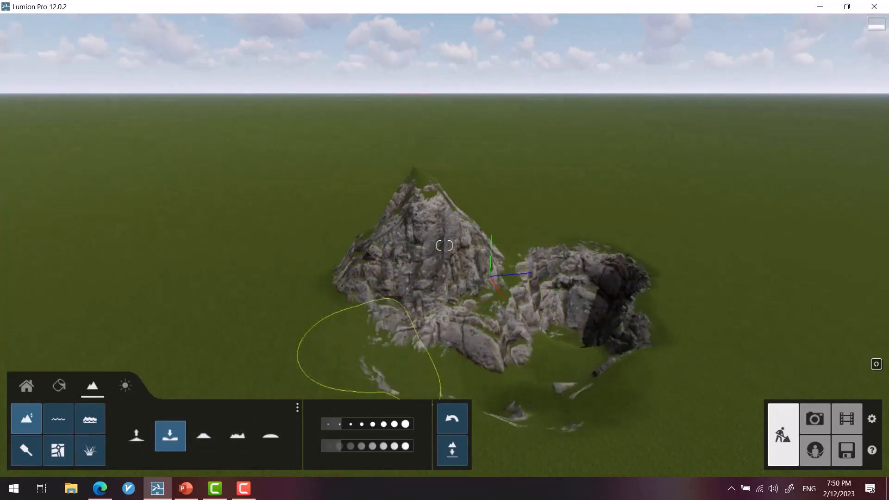
{"action": "left_click", "coordinate": [204, 433]}
{"action": "mouse_move", "coordinate": [419, 204]}
{"action": "left_mouse_down"}
{"action": "mouse_move", "coordinate": [420, 186]}
{"action": "mouse_move", "coordinate": [415, 199]}
{"action": "mouse_move", "coordinate": [354, 203]}
{"action": "mouse_move", "coordinate": [377, 218]}
{"action": "mouse_move", "coordinate": [391, 207]}
{"action": "mouse_move", "coordinate": [397, 229]}
{"action": "left_mouse_up"}
{"action": "mouse_move", "coordinate": [397, 228]}
{"action": "right_mouse_down"}
{"action": "mouse_move", "coordinate": [397, 259]}
{"action": "mouse_move", "coordinate": [310, 157]}
{"action": "right_mouse_up"}
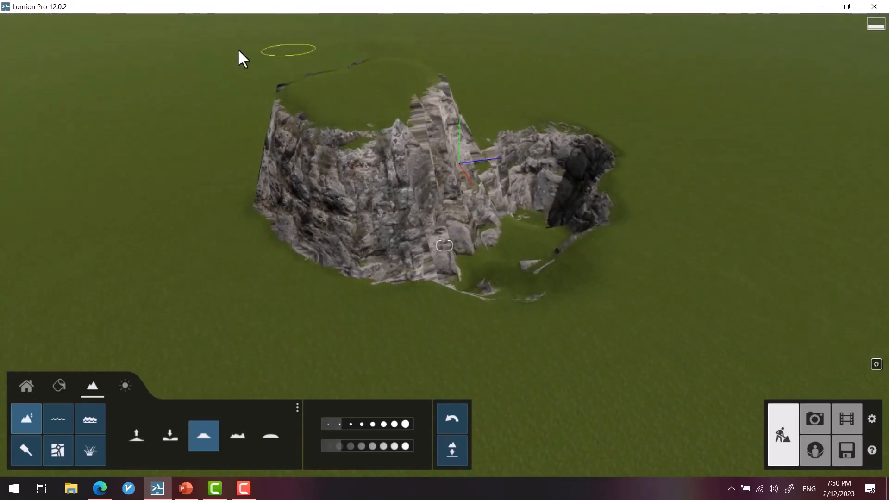
Roughen the ground around the plateau with the Jitter brush, and smooth the rough patches and the cliff faces.
{"action": "left_click", "coordinate": [237, 436]}
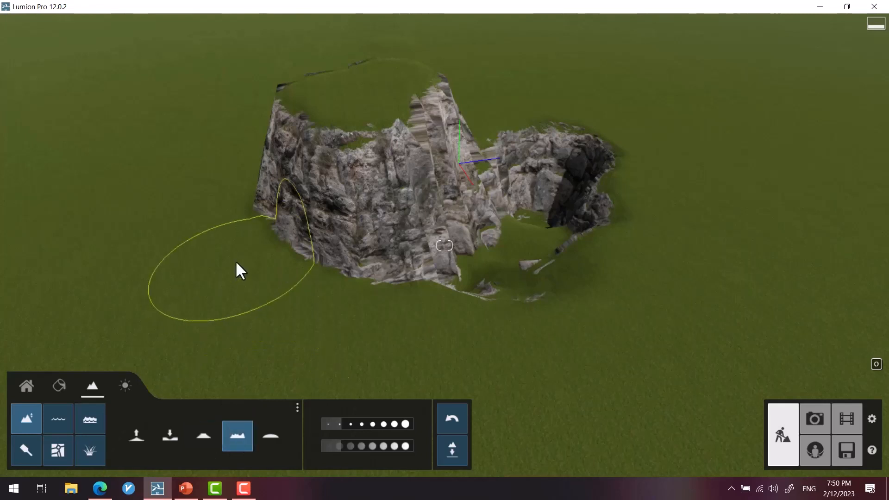
{"action": "mouse_move", "coordinate": [247, 274]}
{"action": "left_mouse_down"}
{"action": "mouse_move", "coordinate": [155, 233]}
{"action": "mouse_move", "coordinate": [129, 238]}
{"action": "mouse_move", "coordinate": [123, 168]}
{"action": "mouse_move", "coordinate": [154, 143]}
{"action": "mouse_move", "coordinate": [175, 173]}
{"action": "mouse_move", "coordinate": [98, 276]}
{"action": "mouse_move", "coordinate": [447, 325]}
{"action": "mouse_move", "coordinate": [613, 335]}
{"action": "mouse_move", "coordinate": [692, 258]}
{"action": "mouse_move", "coordinate": [734, 253]}
{"action": "mouse_move", "coordinate": [713, 272]}
{"action": "left_mouse_up"}
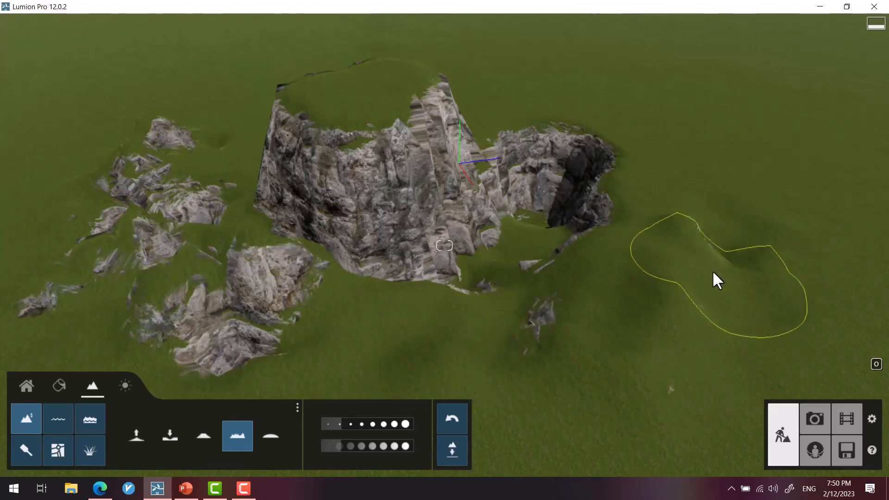
{"action": "left_click", "coordinate": [271, 436]}
{"action": "scroll", "coordinate": [602, 268], "scroll_direction": "down", "scroll_amount": 2}
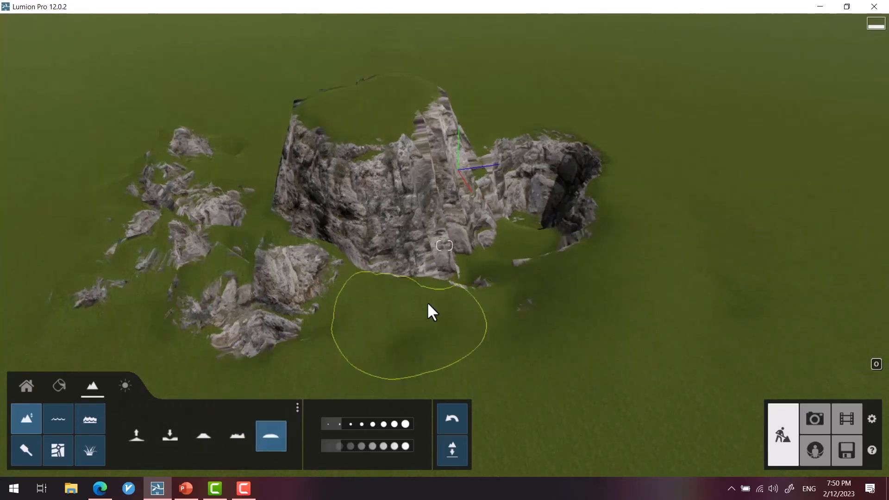
{"action": "mouse_move", "coordinate": [449, 290]}
{"action": "left_mouse_down"}
{"action": "mouse_move", "coordinate": [604, 216]}
{"action": "mouse_move", "coordinate": [553, 207]}
{"action": "mouse_move", "coordinate": [572, 190]}
{"action": "mouse_move", "coordinate": [600, 199]}
{"action": "mouse_move", "coordinate": [580, 225]}
{"action": "mouse_move", "coordinate": [381, 282]}
{"action": "mouse_move", "coordinate": [138, 296]}
{"action": "mouse_move", "coordinate": [199, 254]}
{"action": "mouse_move", "coordinate": [150, 234]}
{"action": "mouse_move", "coordinate": [273, 187]}
{"action": "mouse_move", "coordinate": [174, 180]}
{"action": "mouse_move", "coordinate": [145, 147]}
{"action": "mouse_move", "coordinate": [133, 167]}
{"action": "mouse_move", "coordinate": [210, 214]}
{"action": "mouse_move", "coordinate": [378, 155]}
{"action": "mouse_move", "coordinate": [278, 207]}
{"action": "mouse_move", "coordinate": [344, 201]}
{"action": "left_mouse_up"}
Shrink the brush size almost to its minimum and raise a small rocky mound in front of the pit.
{"action": "left_click", "coordinate": [139, 436]}
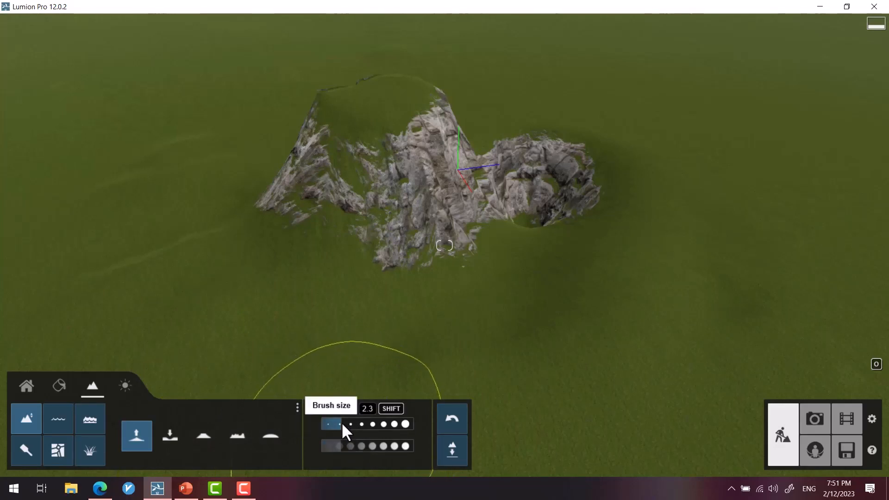
{"action": "left_click_drag", "start_coordinate": [341, 421], "coordinate": [337, 421]}
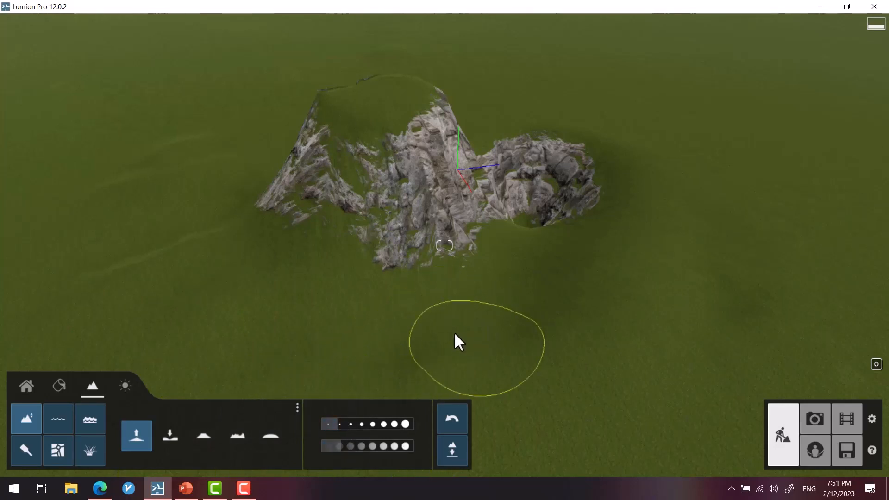
{"action": "mouse_move", "coordinate": [334, 424]}
{"action": "left_click_drag", "start_coordinate": [333, 422], "coordinate": [329, 422]}
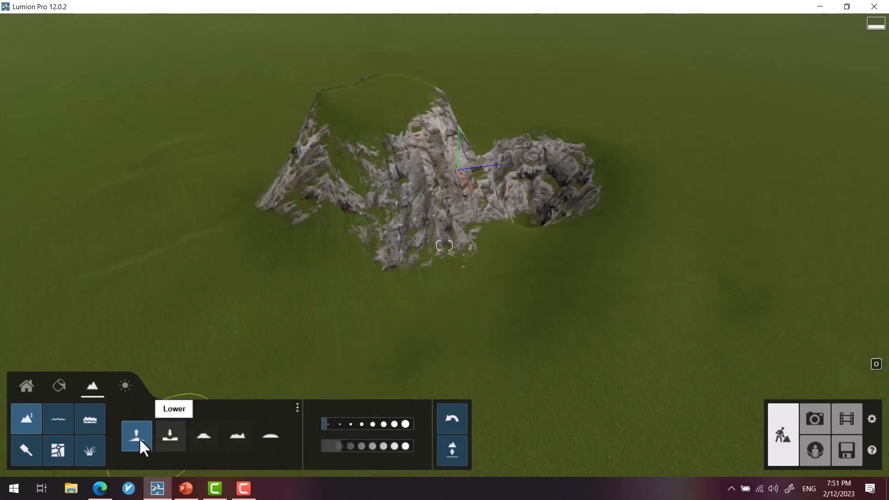
{"action": "mouse_move", "coordinate": [585, 304]}
{"action": "left_mouse_down"}
{"action": "mouse_move", "coordinate": [611, 286]}
{"action": "mouse_move", "coordinate": [601, 307]}
{"action": "left_mouse_up"}
Enlarge the brush enough to surround the whole rock formation and raise a broad hill beneath it.
{"action": "left_click_drag", "start_coordinate": [324, 426], "coordinate": [388, 423]}
{"action": "scroll", "coordinate": [551, 185], "scroll_direction": "down", "scroll_amount": 5}
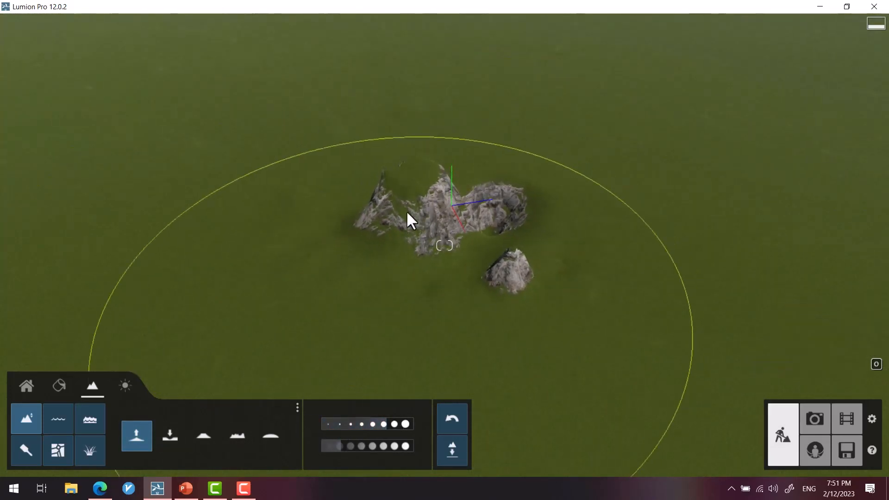
{"action": "key", "text": "o"}
{"action": "right_click_drag", "start_coordinate": [406, 210], "coordinate": [446, 143]}
{"action": "mouse_move", "coordinate": [446, 143]}
{"action": "left_mouse_down"}
{"action": "mouse_move", "coordinate": [455, 127]}
{"action": "mouse_move", "coordinate": [453, 139]}
{"action": "left_mouse_up"}
Reduce the brush size, increase the brush speed close to maximum and raise a tall rock pillar at the center of the formation.
{"action": "left_click_drag", "start_coordinate": [385, 423], "coordinate": [363, 423]}
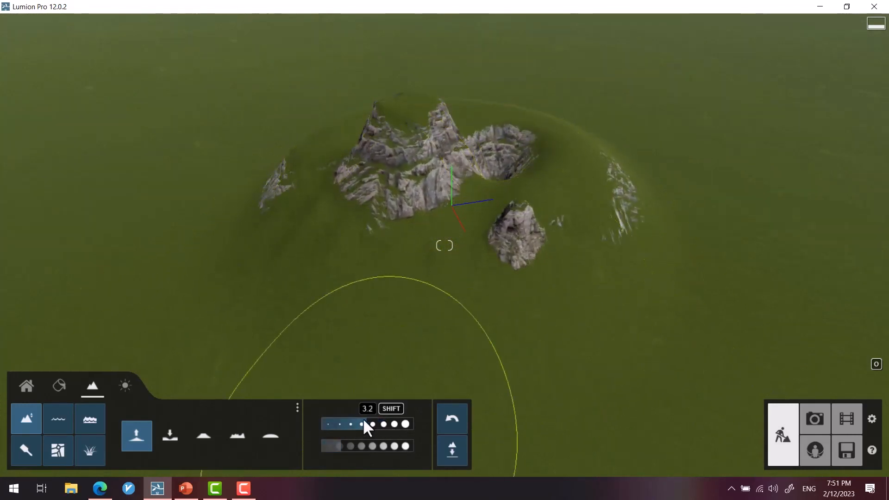
{"action": "mouse_move", "coordinate": [403, 306]}
{"action": "left_mouse_down"}
{"action": "mouse_move", "coordinate": [477, 240]}
{"action": "mouse_move", "coordinate": [491, 215]}
{"action": "mouse_move", "coordinate": [479, 194]}
{"action": "left_mouse_up"}
{"action": "left_click_drag", "start_coordinate": [339, 441], "coordinate": [396, 440]}
{"action": "left_click_drag", "start_coordinate": [421, 265], "coordinate": [457, 116]}
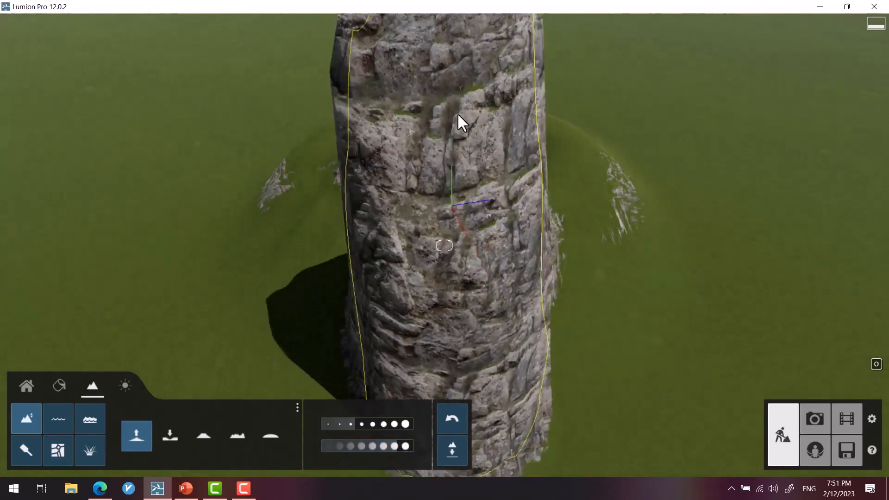
{"action": "scroll", "coordinate": [452, 163], "scroll_direction": "down", "scroll_amount": 5}
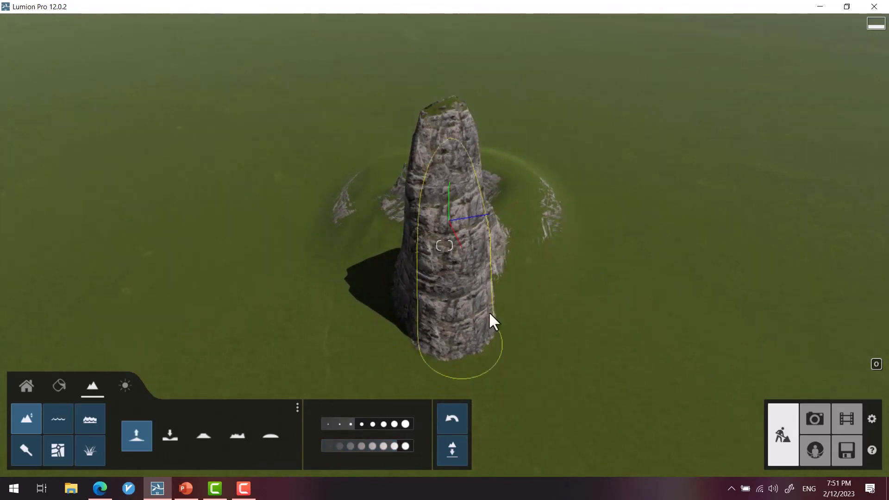
Lower the brush speed to a medium setting and raise two more tall rock pillars beside the central one.
{"action": "mouse_move", "coordinate": [404, 446]}
{"action": "left_mouse_down"}
{"action": "mouse_move", "coordinate": [340, 444]}
{"action": "mouse_move", "coordinate": [352, 445]}
{"action": "left_mouse_up"}
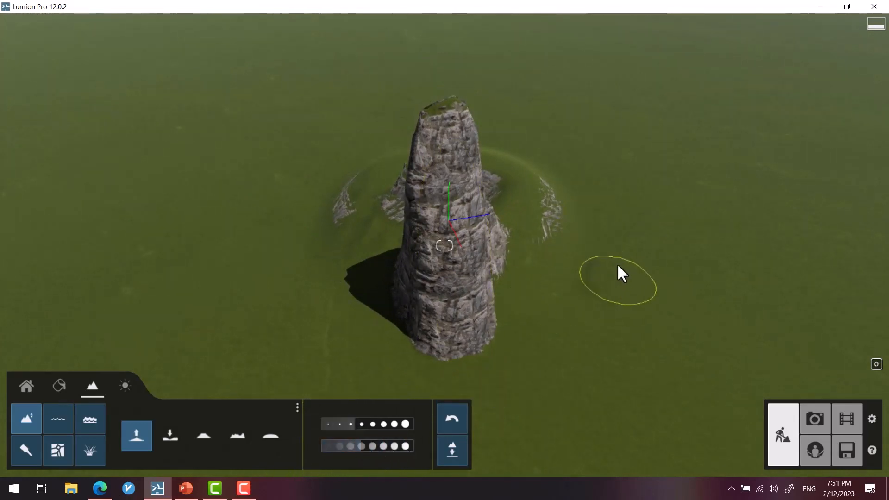
{"action": "mouse_move", "coordinate": [616, 265]}
{"action": "left_mouse_down"}
{"action": "mouse_move", "coordinate": [568, 287]}
{"action": "mouse_move", "coordinate": [573, 297]}
{"action": "mouse_move", "coordinate": [647, 286]}
{"action": "mouse_move", "coordinate": [613, 291]}
{"action": "mouse_move", "coordinate": [610, 229]}
{"action": "mouse_move", "coordinate": [510, 324]}
{"action": "left_mouse_up"}
{"action": "mouse_move", "coordinate": [529, 207]}
{"action": "left_mouse_down"}
{"action": "mouse_move", "coordinate": [552, 205]}
{"action": "mouse_move", "coordinate": [567, 139]}
{"action": "left_mouse_up"}
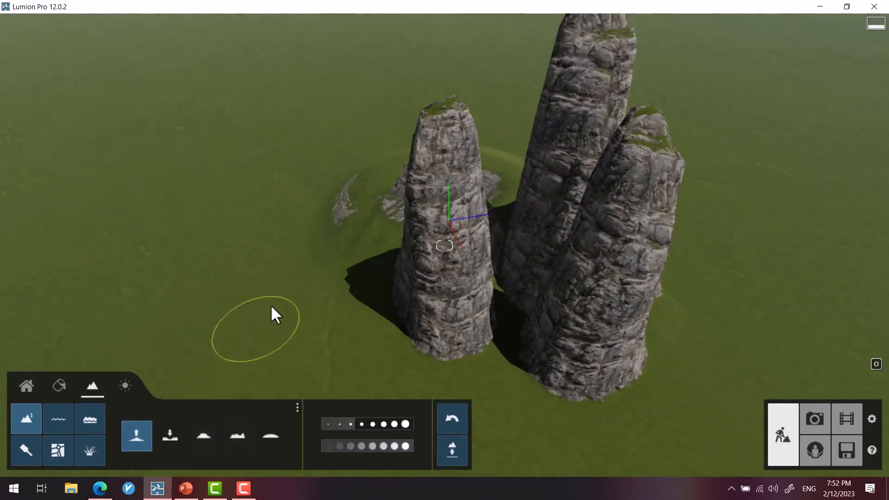
Try slower and faster brush speeds, including fine decimal adjustments, and settle slightly above the middle of the range.
{"action": "left_click", "coordinate": [410, 444]}
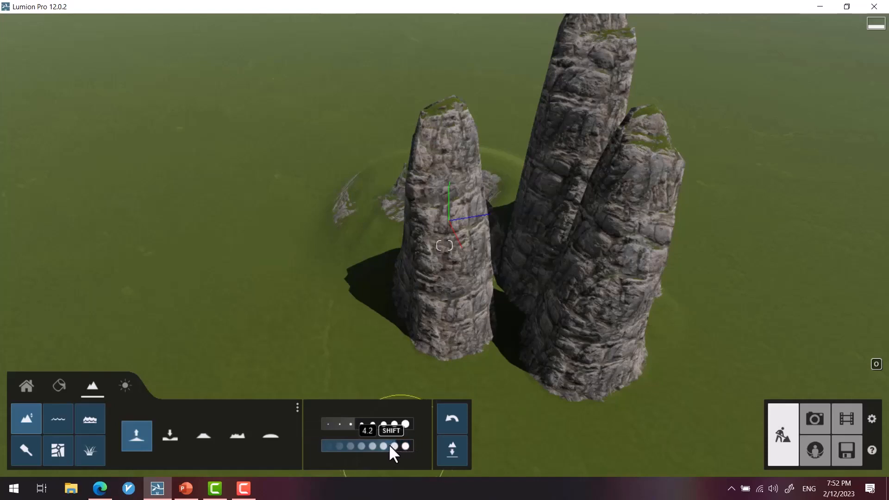
{"action": "left_click", "coordinate": [348, 444]}
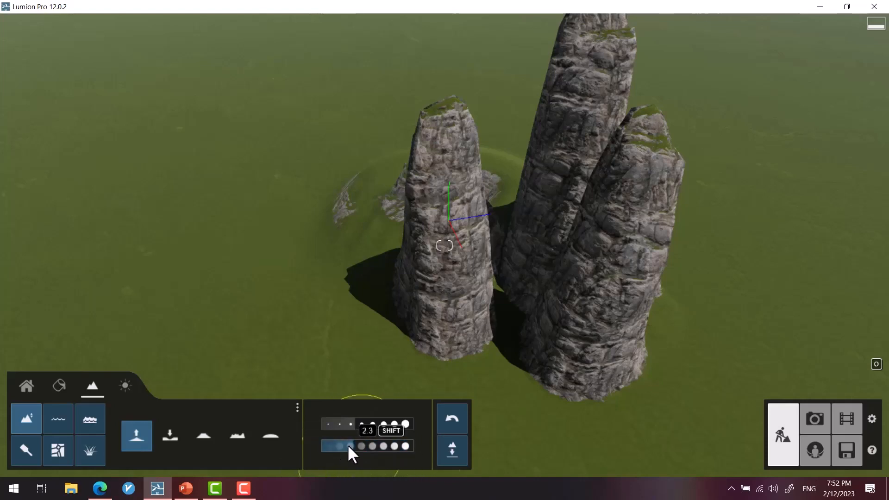
{"action": "left_click", "coordinate": [382, 445]}
{"action": "mouse_move", "coordinate": [369, 443]}
{"action": "left_mouse_down"}
{"action": "mouse_move", "coordinate": [319, 440]}
{"action": "mouse_move", "coordinate": [384, 444]}
{"action": "left_mouse_up"}
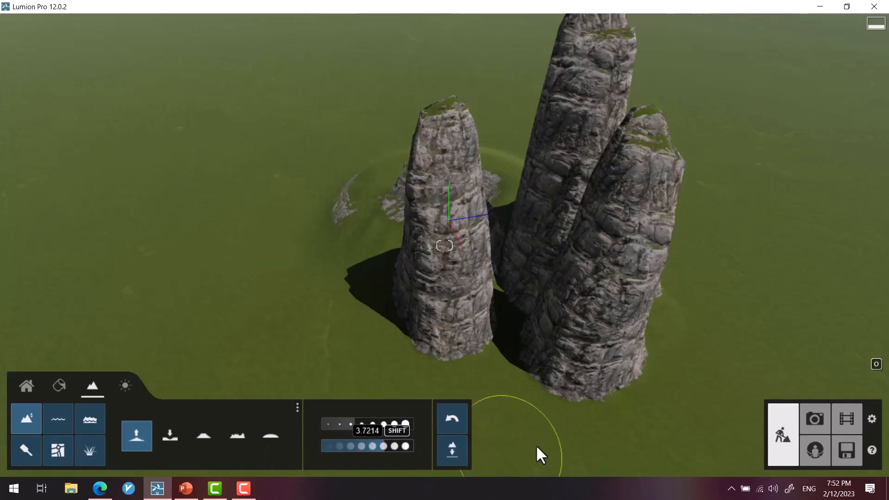
{"action": "left_click", "coordinate": [376, 446]}
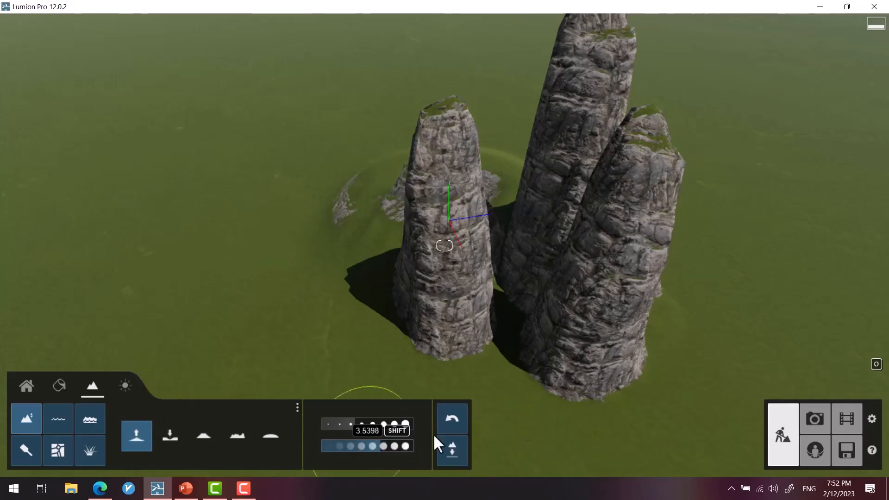
{"action": "left_click", "coordinate": [359, 443]}
{"action": "left_click", "coordinate": [381, 447]}
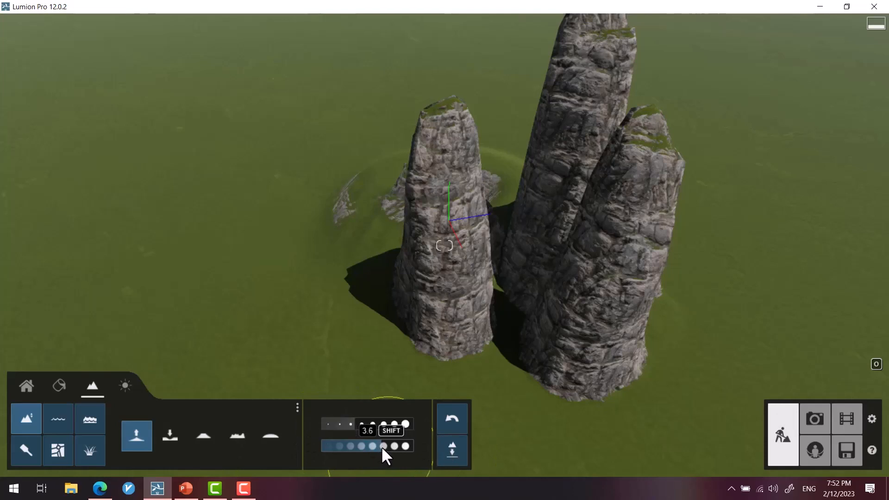
{"action": "left_click", "coordinate": [386, 446]}
{"action": "left_click", "coordinate": [369, 447]}
{"action": "left_click_drag", "start_coordinate": [368, 446], "coordinate": [377, 446]}
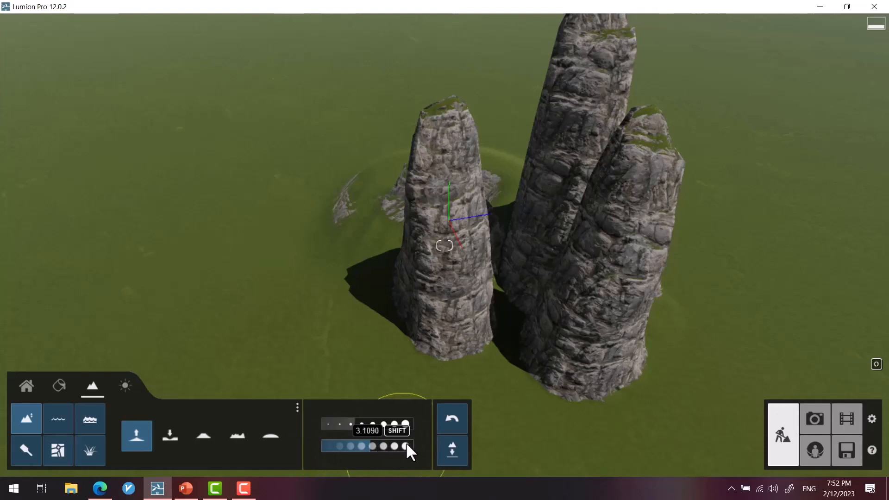
{"action": "mouse_move", "coordinate": [461, 446]}
{"action": "left_mouse_down", "text": "shift"}
{"action": "mouse_move", "coordinate": [750, 446]}
{"action": "mouse_move", "coordinate": [156, 436]}
{"action": "mouse_move", "coordinate": [610, 452]}
{"action": "mouse_move", "coordinate": [213, 171]}
{"action": "left_mouse_up", "text": "shift"}
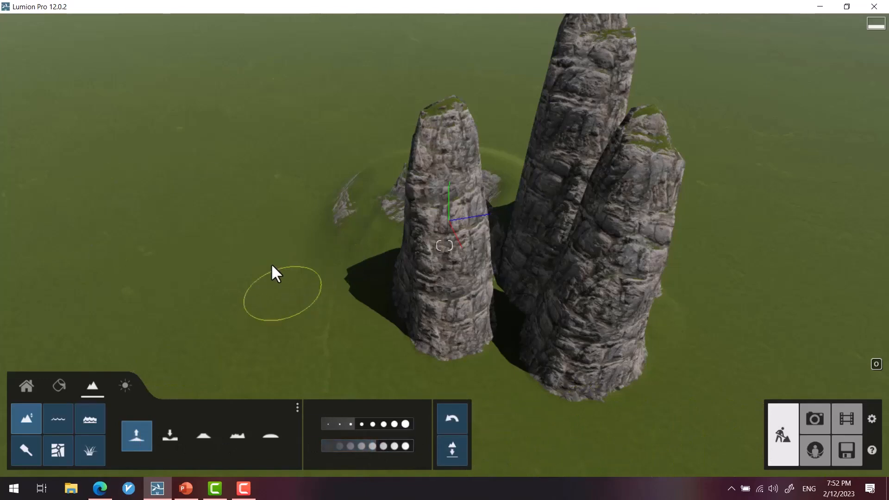
Place a water surface on open flat ground away from the rocks, enlarge it and lower it below the terrain.
{"action": "mouse_move", "coordinate": [368, 325]}
{"action": "right_mouse_down"}
{"action": "mouse_move", "coordinate": [366, 302]}
{"action": "mouse_move", "coordinate": [70, 311]}
{"action": "mouse_move", "coordinate": [9, 278]}
{"action": "mouse_move", "coordinate": [2, 209]}
{"action": "right_mouse_up"}
{"action": "right_click_drag", "start_coordinate": [222, 158], "coordinate": [325, 185]}
{"action": "right_click_drag", "start_coordinate": [297, 153], "coordinate": [380, 95]}
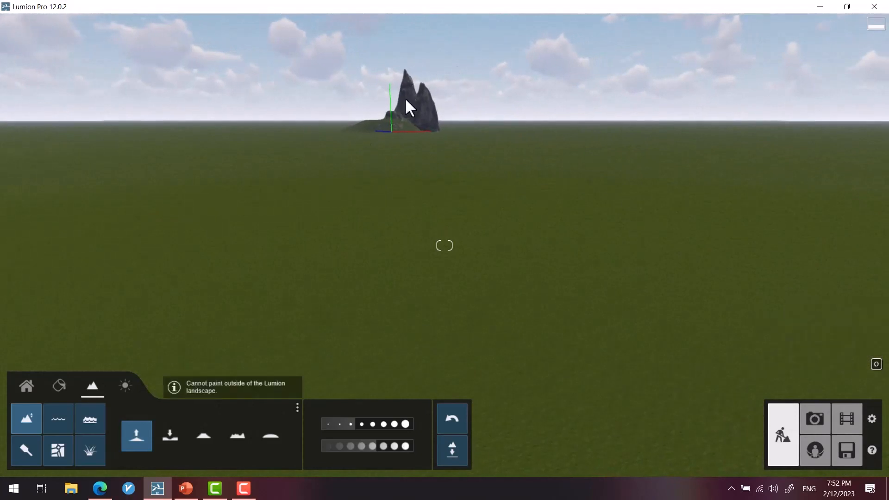
{"action": "right_click_drag", "start_coordinate": [429, 282], "coordinate": [797, 148]}
{"action": "left_click", "coordinate": [55, 423]}
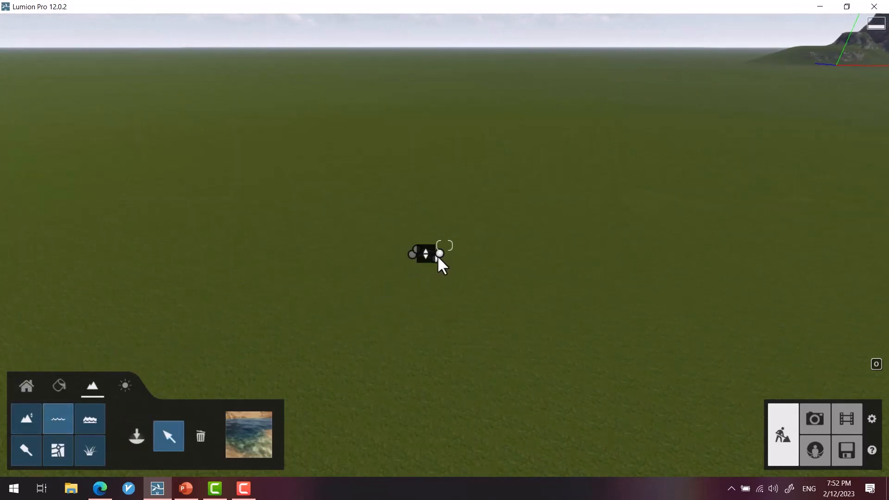
{"action": "left_click_drag", "start_coordinate": [438, 257], "coordinate": [627, 214]}
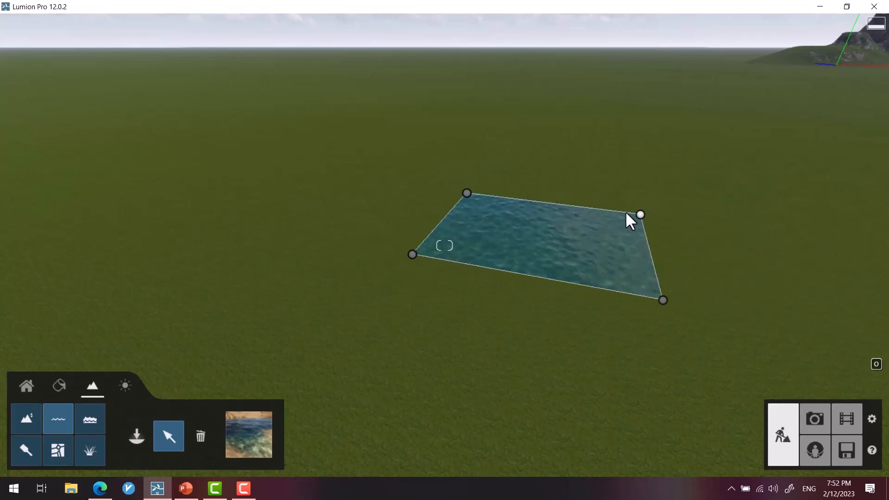
{"action": "left_click_drag", "start_coordinate": [411, 256], "coordinate": [100, 279]}
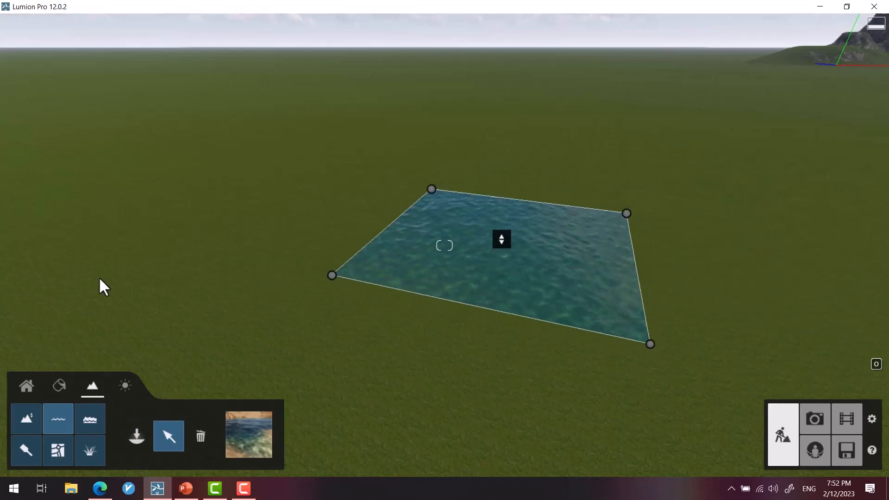
{"action": "left_click_drag", "start_coordinate": [502, 240], "coordinate": [463, 332]}
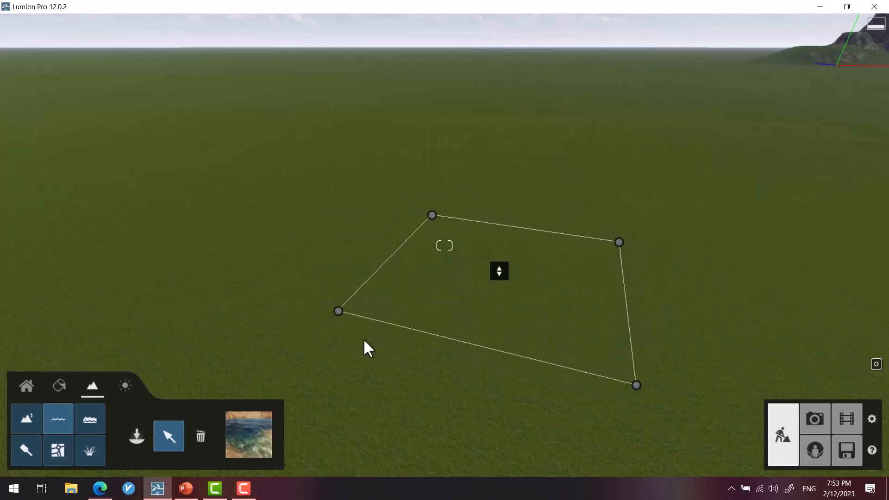
Delete the water surface from the flat ground.
{"action": "left_click", "coordinate": [197, 436]}
{"action": "left_click", "coordinate": [495, 270]}
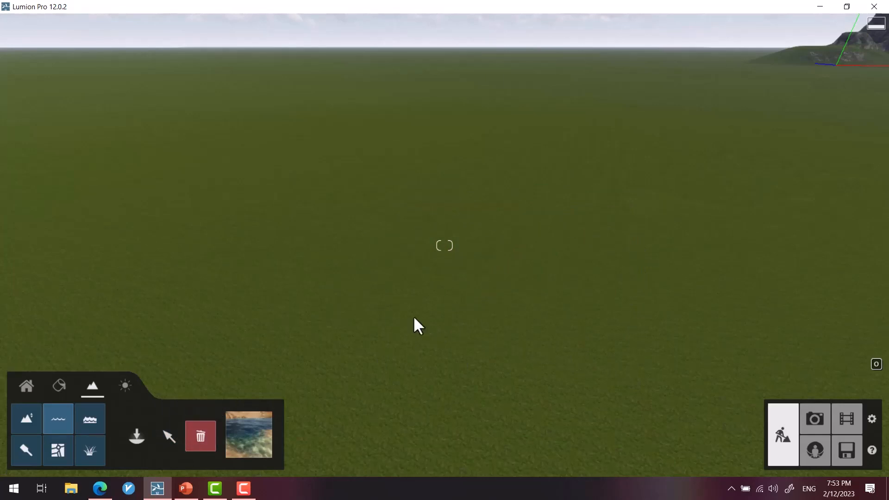
Reduce the brush speed to a slow setting and lower the flat ground into a wide, deep pit.
{"action": "left_click", "coordinate": [24, 419]}
{"action": "left_click", "coordinate": [178, 435]}
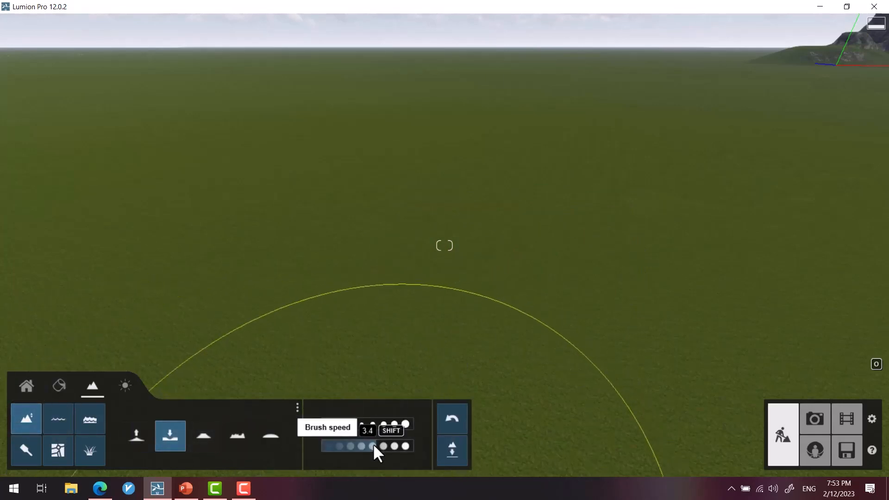
{"action": "left_click", "coordinate": [344, 445]}
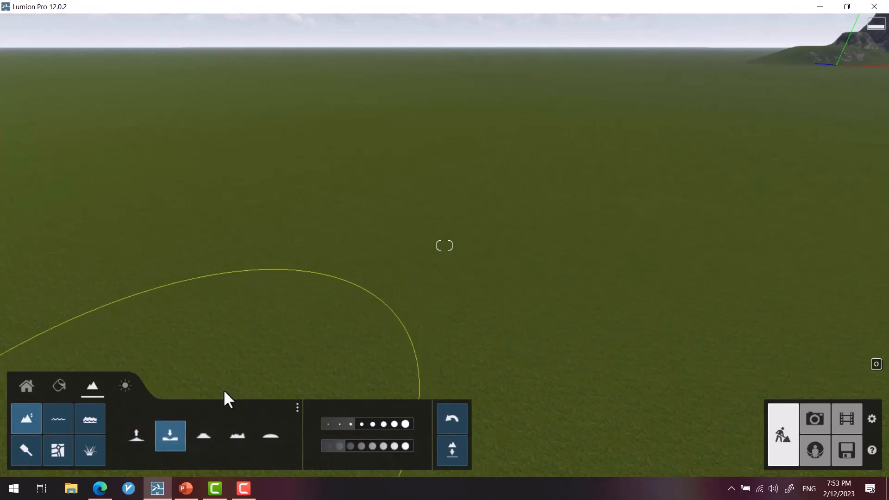
{"action": "mouse_move", "coordinate": [419, 241]}
{"action": "left_mouse_down"}
{"action": "mouse_move", "coordinate": [413, 252]}
{"action": "mouse_move", "coordinate": [435, 273]}
{"action": "mouse_move", "coordinate": [494, 262]}
{"action": "mouse_move", "coordinate": [587, 273]}
{"action": "mouse_move", "coordinate": [528, 285]}
{"action": "mouse_move", "coordinate": [459, 278]}
{"action": "left_mouse_up"}
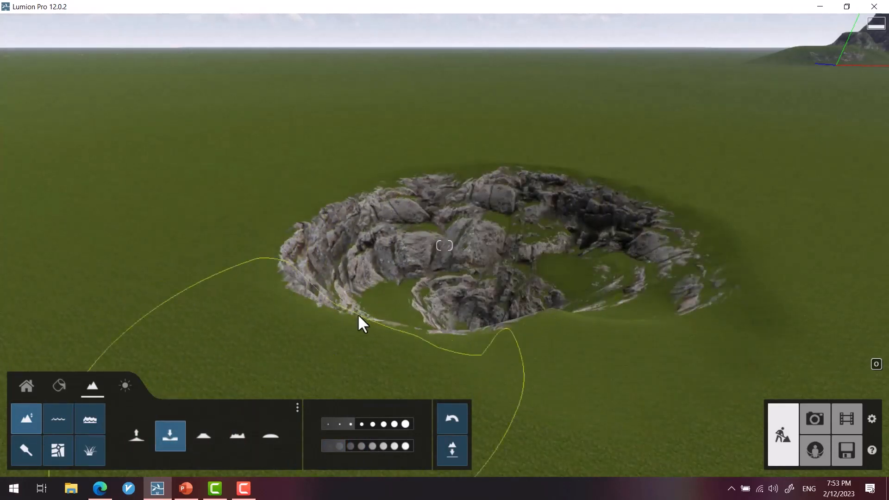
{"action": "mouse_move", "coordinate": [360, 322]}
{"action": "left_mouse_down"}
{"action": "mouse_move", "coordinate": [323, 284]}
{"action": "mouse_move", "coordinate": [241, 260]}
{"action": "mouse_move", "coordinate": [373, 317]}
{"action": "mouse_move", "coordinate": [357, 291]}
{"action": "mouse_move", "coordinate": [383, 290]}
{"action": "mouse_move", "coordinate": [431, 353]}
{"action": "left_mouse_up"}
Smooth the jagged rock walls and rim of the pit.
{"action": "mouse_move", "coordinate": [581, 325]}
{"action": "right_mouse_down"}
{"action": "mouse_move", "coordinate": [577, 380]}
{"action": "mouse_move", "coordinate": [456, 408]}
{"action": "mouse_move", "coordinate": [481, 393]}
{"action": "mouse_move", "coordinate": [482, 287]}
{"action": "mouse_move", "coordinate": [512, 325]}
{"action": "mouse_move", "coordinate": [546, 327]}
{"action": "mouse_move", "coordinate": [528, 350]}
{"action": "mouse_move", "coordinate": [635, 347]}
{"action": "mouse_move", "coordinate": [746, 302]}
{"action": "right_mouse_up"}
{"action": "key", "text": "q"}
{"action": "key", "text": "d"}
{"action": "left_click", "coordinate": [269, 440]}
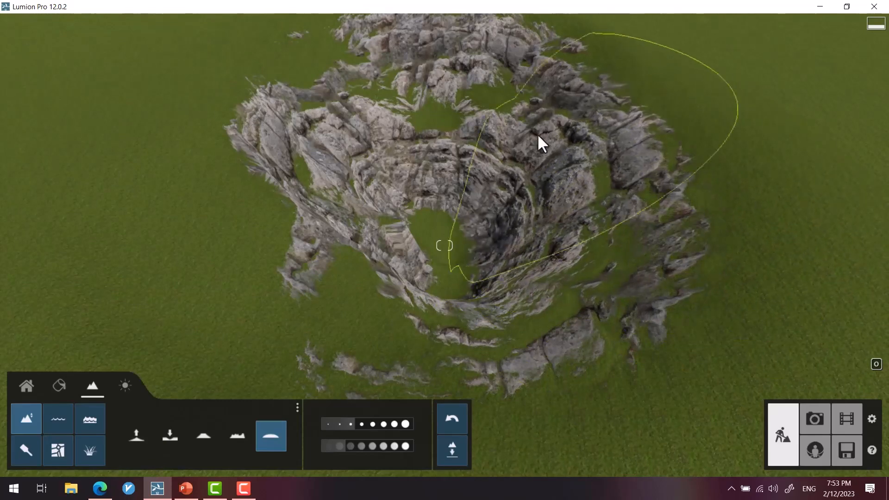
{"action": "mouse_move", "coordinate": [239, 125]}
{"action": "left_mouse_down"}
{"action": "mouse_move", "coordinate": [286, 261]}
{"action": "mouse_move", "coordinate": [600, 273]}
{"action": "mouse_move", "coordinate": [547, 343]}
{"action": "mouse_move", "coordinate": [715, 228]}
{"action": "left_mouse_up"}
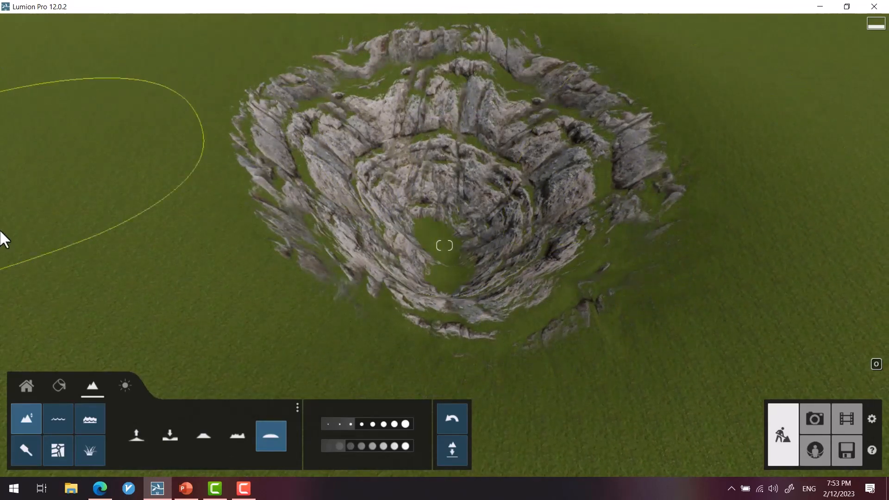
Place a new water surface covering the whole pit and lower it just below the rim to form a pond.
{"action": "left_click", "coordinate": [52, 413]}
{"action": "key", "text": "s"}
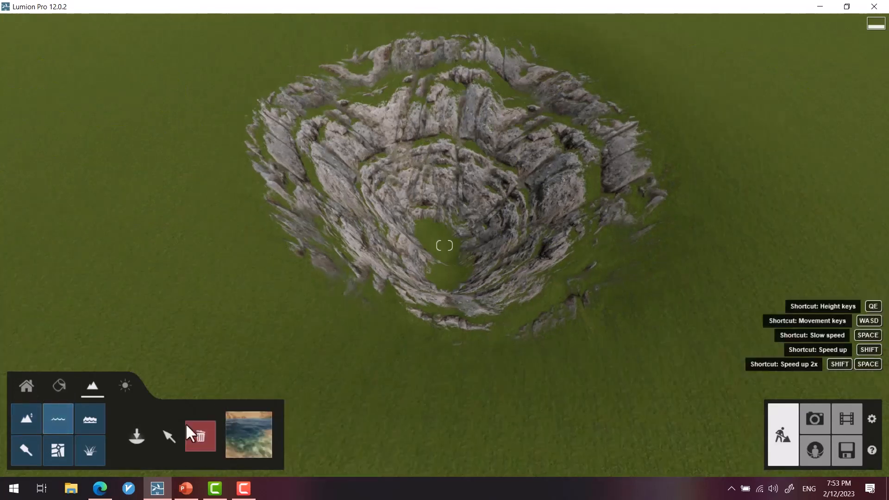
{"action": "left_click", "coordinate": [136, 434]}
{"action": "key", "text": "s"}
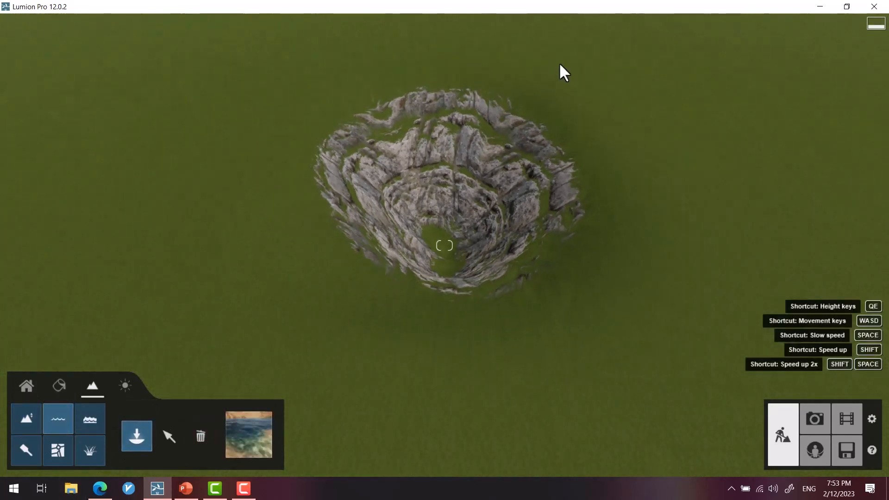
{"action": "left_click_drag", "start_coordinate": [561, 63], "coordinate": [185, 298]}
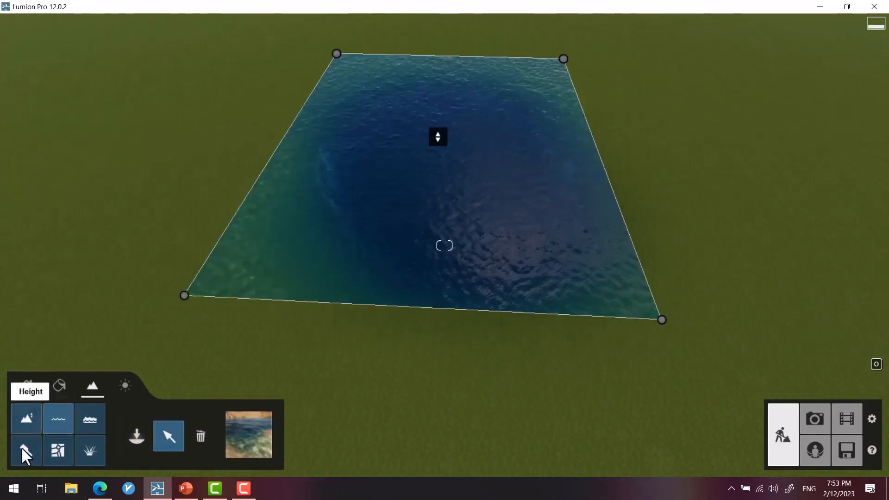
{"action": "left_click_drag", "start_coordinate": [441, 139], "coordinate": [430, 281]}
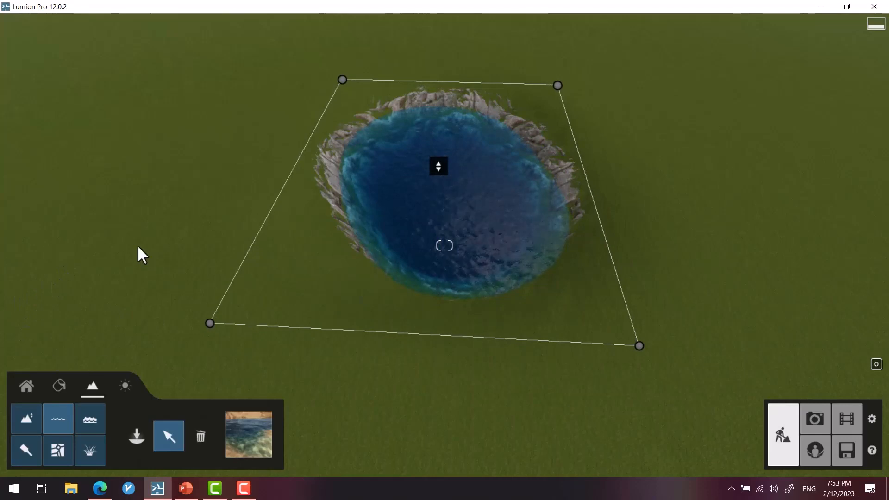
Inspect the pond from several sides and turn on the ocean for the landscape.
{"action": "right_click_drag", "start_coordinate": [165, 231], "coordinate": [60, 162]}
{"action": "key", "text": "w"}
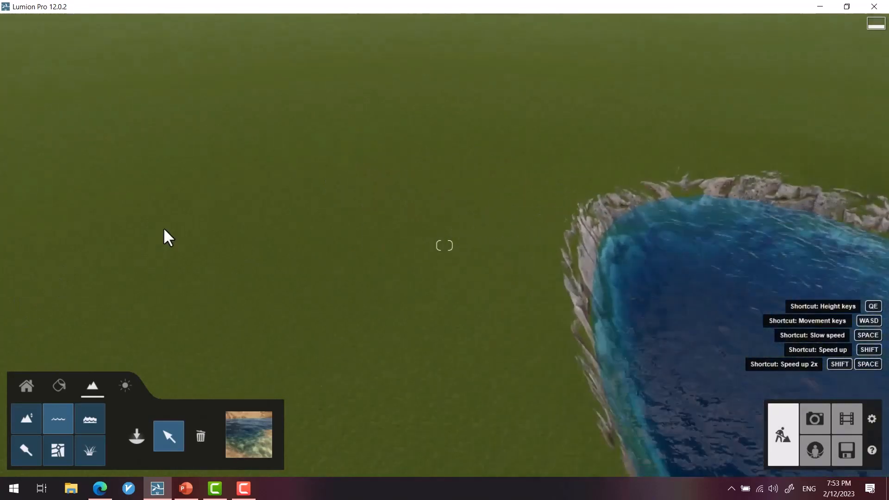
{"action": "right_click_drag", "start_coordinate": [164, 230], "coordinate": [60, 284]}
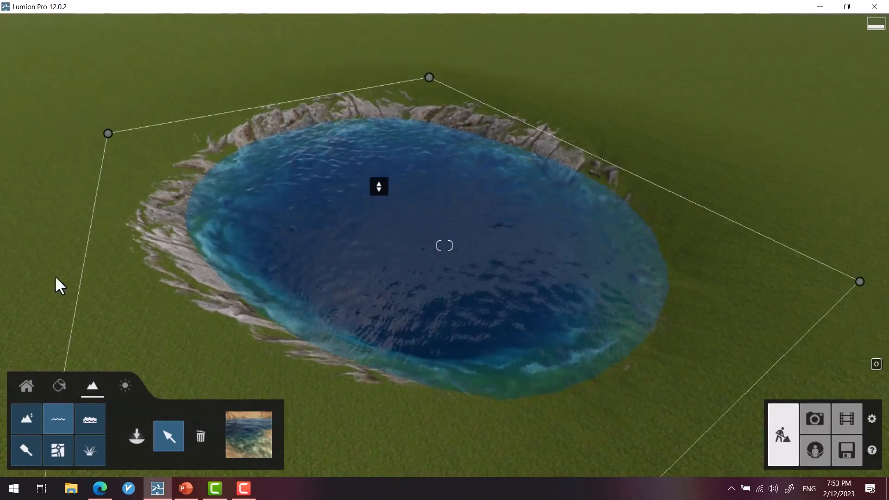
{"action": "right_click_drag", "start_coordinate": [604, 235], "coordinate": [567, 246]}
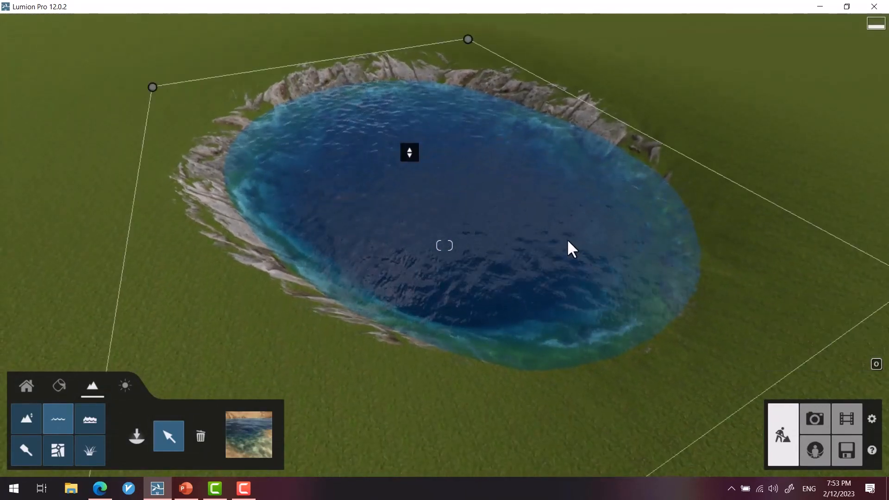
{"action": "left_click", "coordinate": [84, 424]}
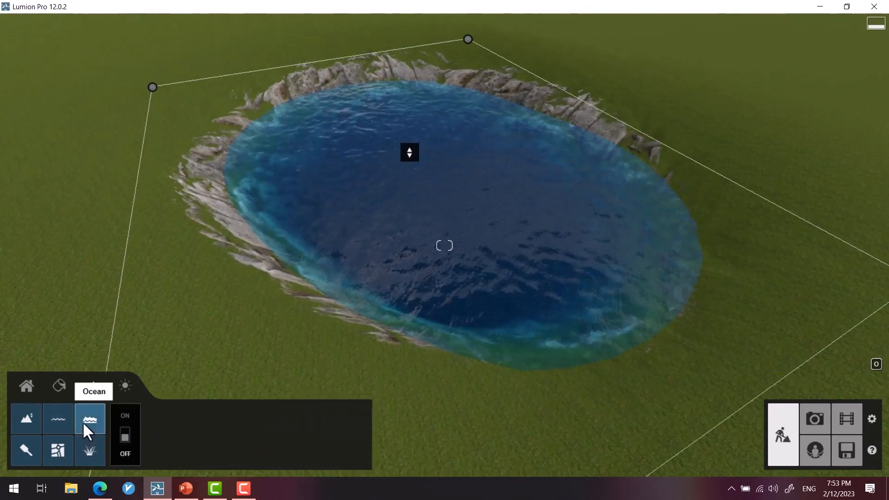
{"action": "left_click", "coordinate": [124, 434]}
{"action": "scroll", "coordinate": [235, 278], "scroll_direction": "down", "scroll_amount": 3}
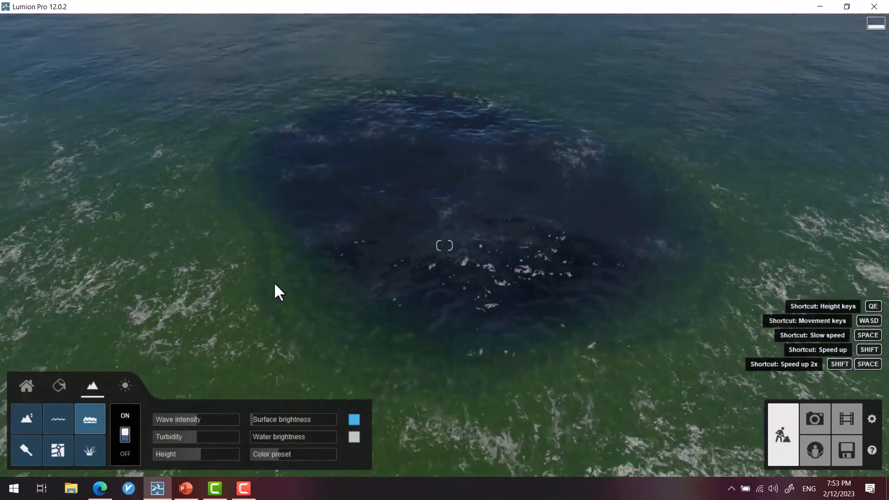
Raise the ocean's turbidity to maximum and set its color preset to about 0.6 with the rocky island in view.
{"action": "right_click_drag", "start_coordinate": [274, 284], "coordinate": [334, 209]}
{"action": "right_click_drag", "start_coordinate": [445, 246], "coordinate": [256, 287]}
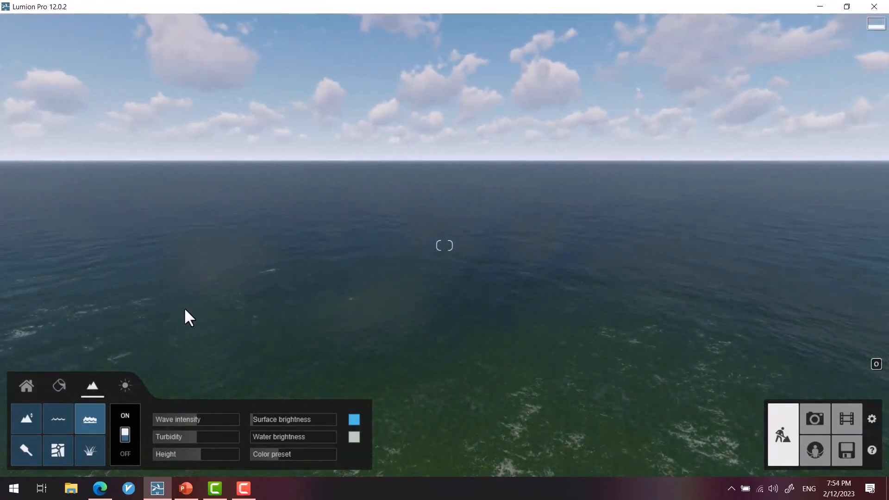
{"action": "right_click_drag", "start_coordinate": [184, 313], "coordinate": [523, 250]}
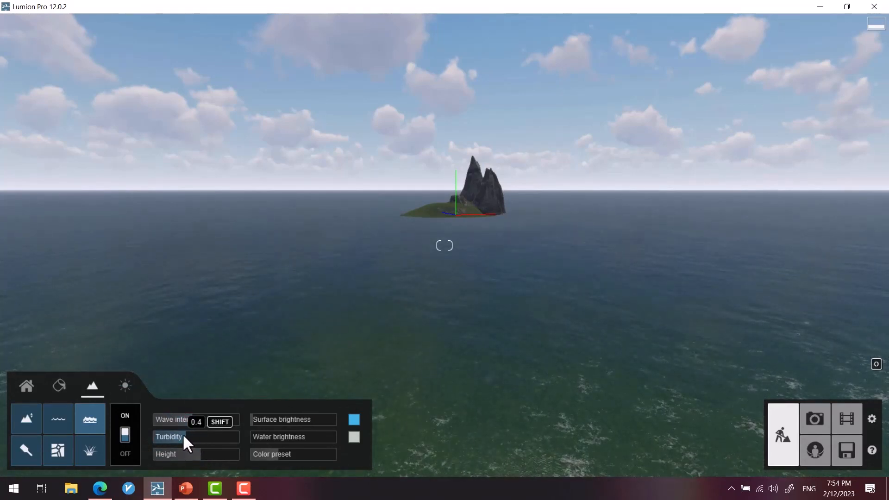
{"action": "mouse_move", "coordinate": [184, 437]}
{"action": "left_mouse_down"}
{"action": "mouse_move", "coordinate": [167, 437]}
{"action": "mouse_move", "coordinate": [270, 440]}
{"action": "mouse_move", "coordinate": [131, 438]}
{"action": "mouse_move", "coordinate": [247, 440]}
{"action": "mouse_move", "coordinate": [204, 454]}
{"action": "mouse_move", "coordinate": [163, 448]}
{"action": "mouse_move", "coordinate": [202, 455]}
{"action": "left_mouse_up"}
{"action": "left_click_drag", "start_coordinate": [502, 457], "coordinate": [404, 475]}
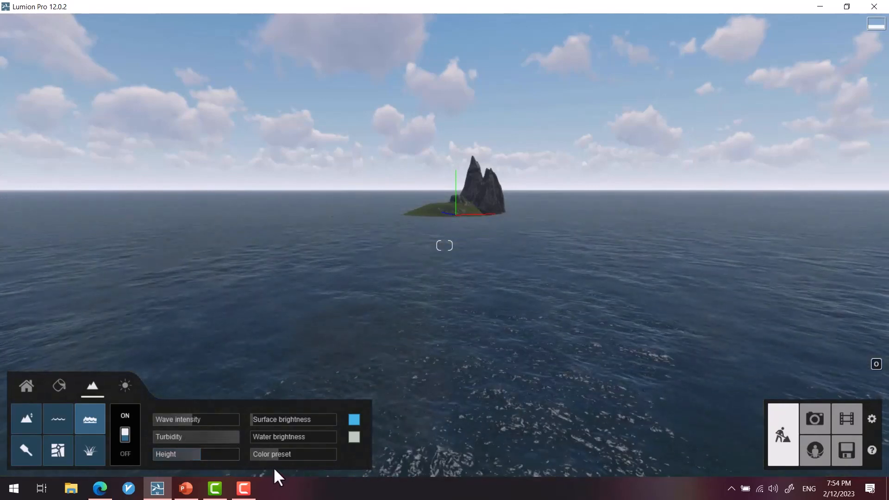
{"action": "mouse_move", "coordinate": [275, 455]}
{"action": "left_mouse_down"}
{"action": "mouse_move", "coordinate": [327, 455]}
{"action": "mouse_move", "coordinate": [280, 457]}
{"action": "left_mouse_up"}
{"action": "left_click_drag", "start_coordinate": [319, 463], "coordinate": [305, 461]}
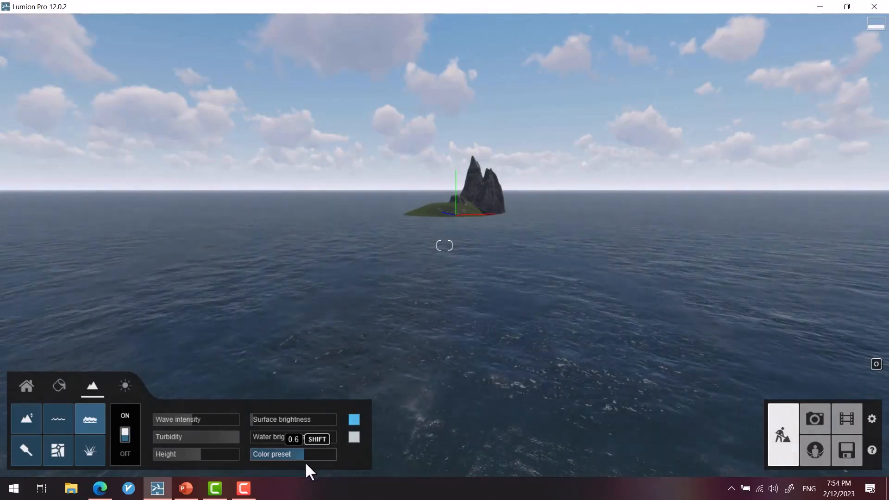
Change the ocean's blue color to a dark red.
{"action": "left_click", "coordinate": [354, 420]}
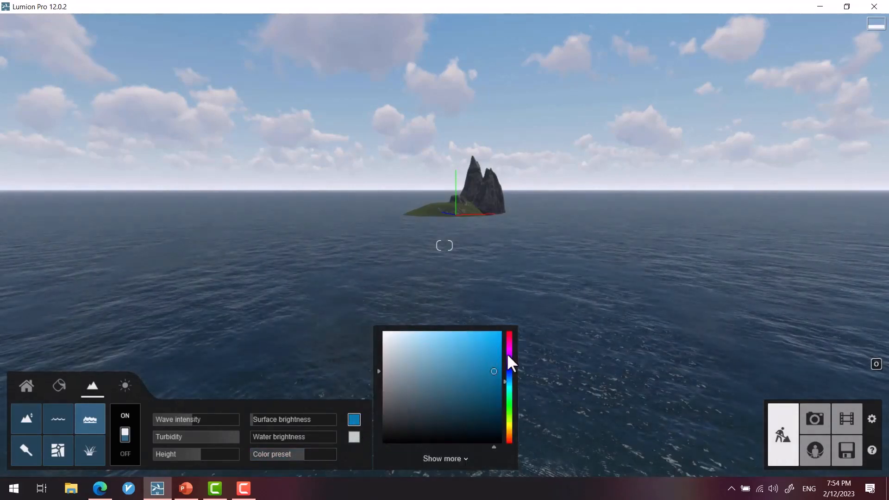
{"action": "left_click_drag", "start_coordinate": [506, 353], "coordinate": [507, 333]}
{"action": "left_click", "coordinate": [479, 369]}
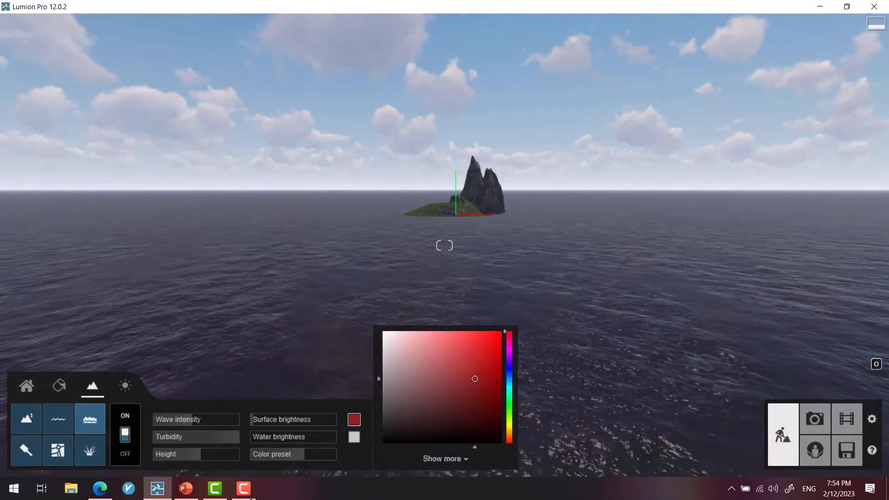
Set the ocean's wave intensity slightly above the middle and reduce its turbidity to a low level.
{"action": "mouse_move", "coordinate": [254, 437]}
{"action": "left_mouse_down"}
{"action": "mouse_move", "coordinate": [339, 437]}
{"action": "mouse_move", "coordinate": [244, 433]}
{"action": "left_mouse_up"}
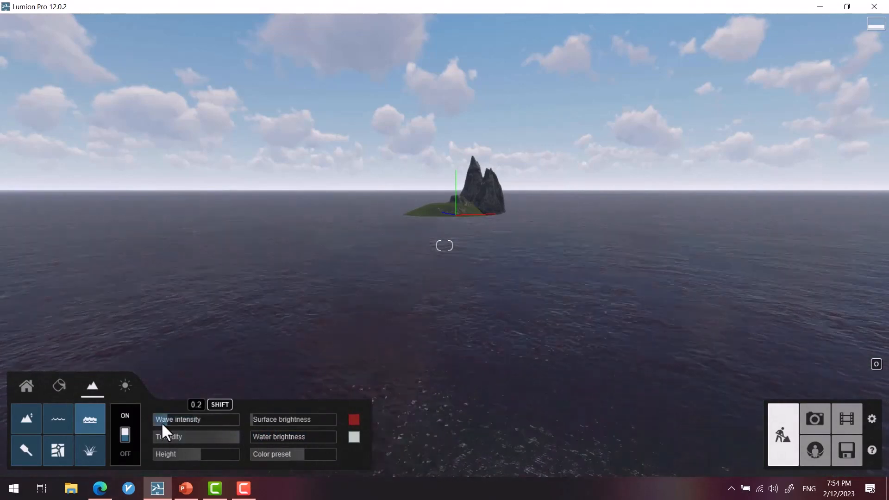
{"action": "left_click_drag", "start_coordinate": [199, 441], "coordinate": [178, 440]}
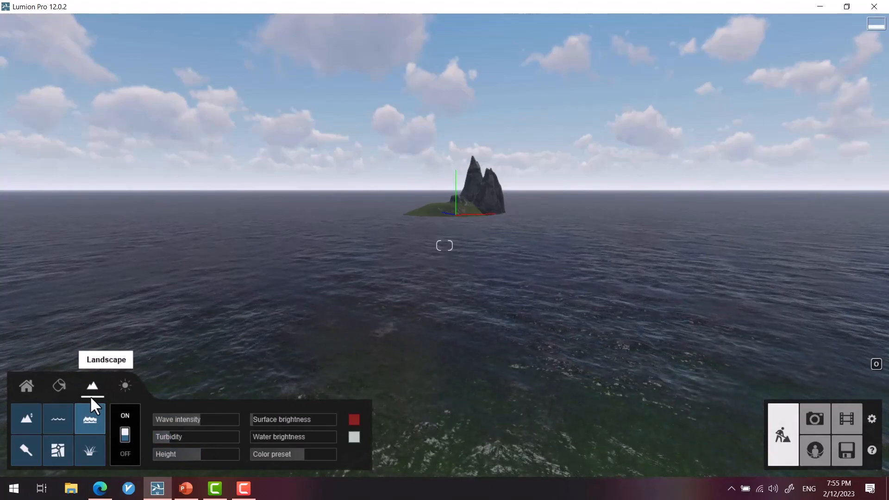
Turn off the ocean so the landscape returns to dry ground.
{"action": "right_click_drag", "start_coordinate": [342, 334], "coordinate": [305, 380]}
{"action": "right_click_drag", "start_coordinate": [163, 324], "coordinate": [164, 351]}
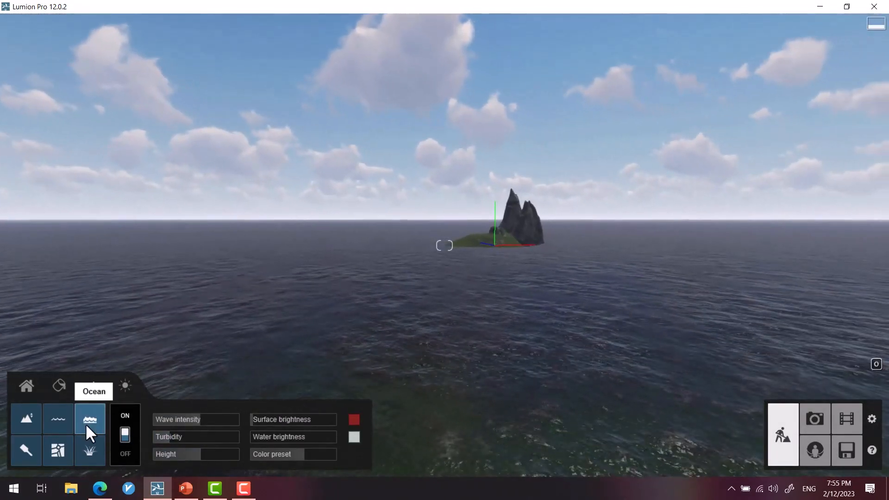
{"action": "left_click", "coordinate": [124, 435]}
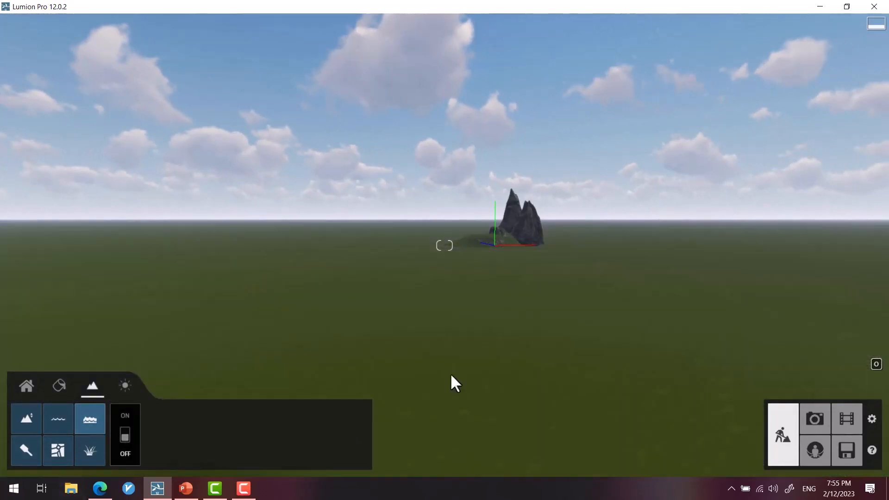
Try several green and snowy landscape presets and apply the grey rocky one to the whole terrain.
{"action": "right_click_drag", "start_coordinate": [453, 384], "coordinate": [401, 268]}
{"action": "left_click", "coordinate": [25, 452]}
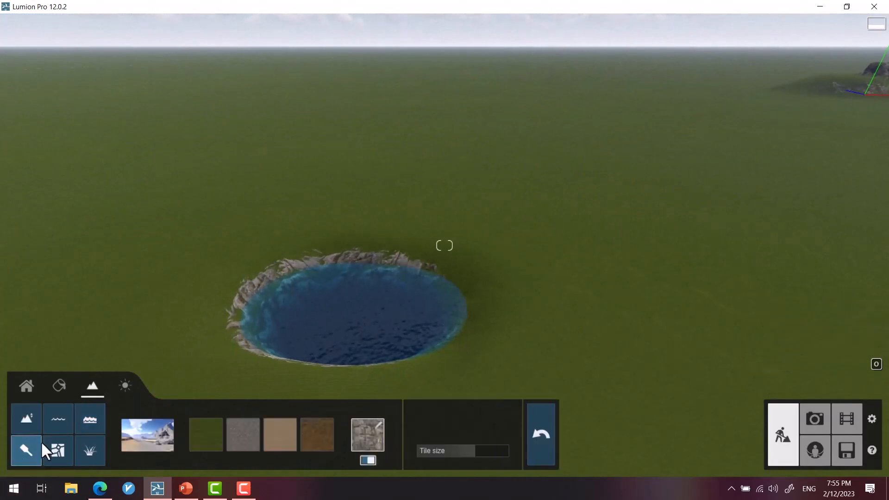
{"action": "left_click", "coordinate": [131, 441]}
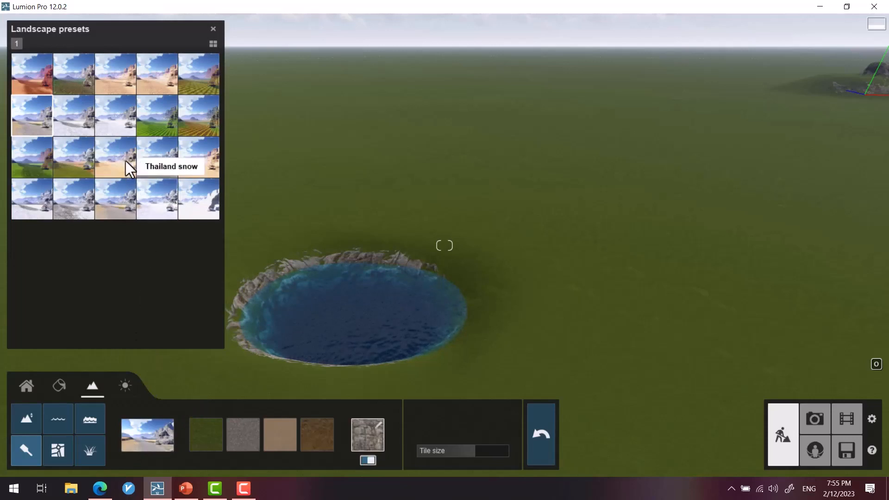
{"action": "left_click", "coordinate": [70, 153]}
{"action": "left_click", "coordinate": [29, 156]}
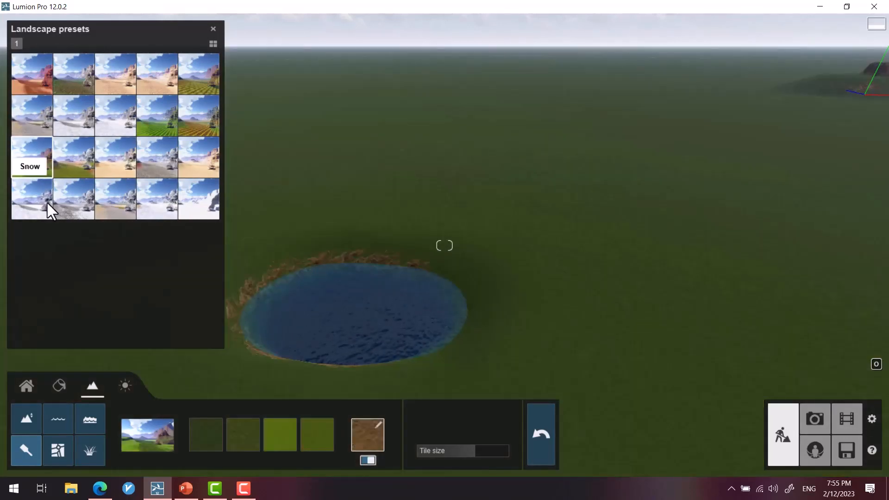
{"action": "left_click", "coordinate": [50, 202]}
{"action": "left_click", "coordinate": [123, 205]}
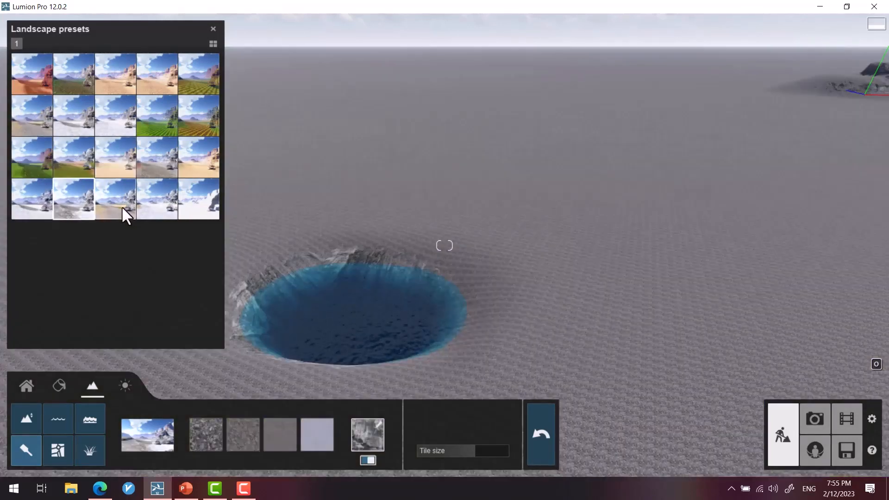
{"action": "left_click", "coordinate": [78, 208]}
{"action": "right_click_drag", "start_coordinate": [529, 278], "coordinate": [528, 250]}
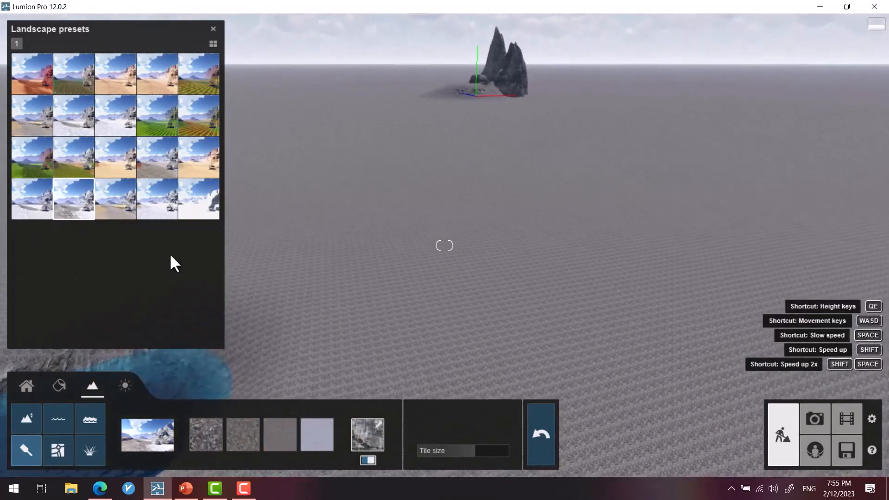
Try the White and Thailand snow landscape presets on the terrain.
{"action": "left_click", "coordinate": [194, 202]}
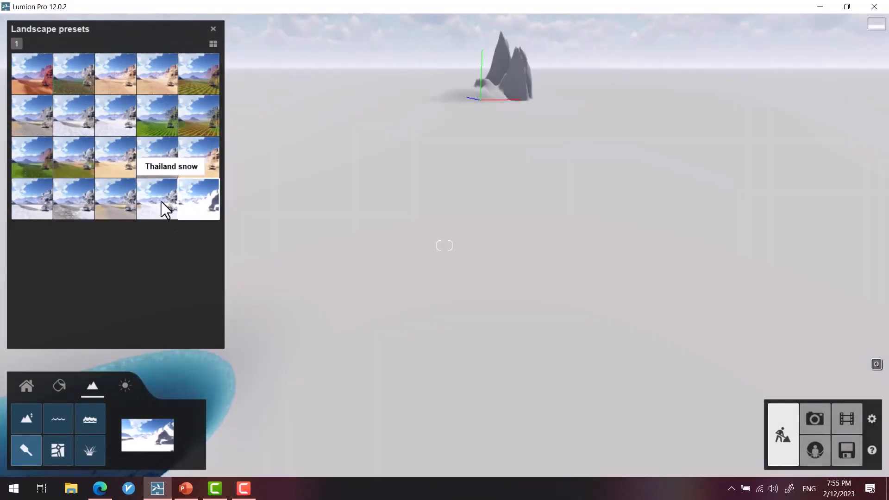
{"action": "left_click", "coordinate": [160, 201]}
{"action": "left_click", "coordinate": [183, 204]}
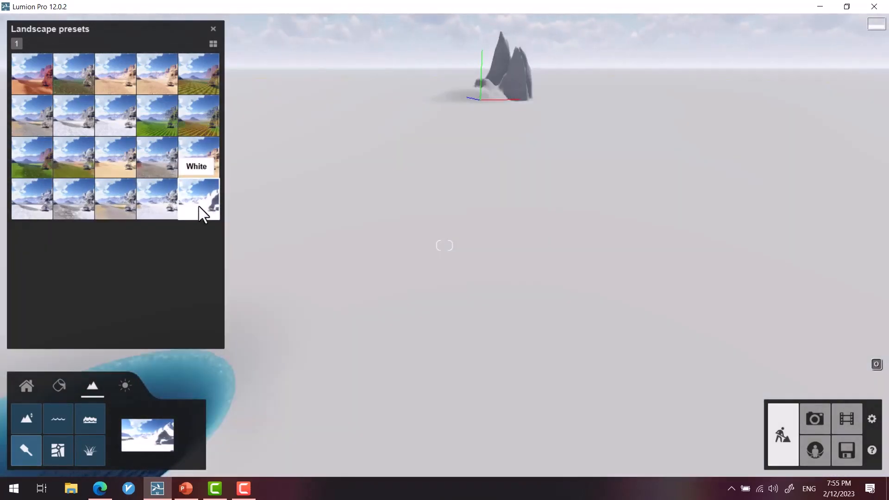
{"action": "left_click", "coordinate": [154, 203]}
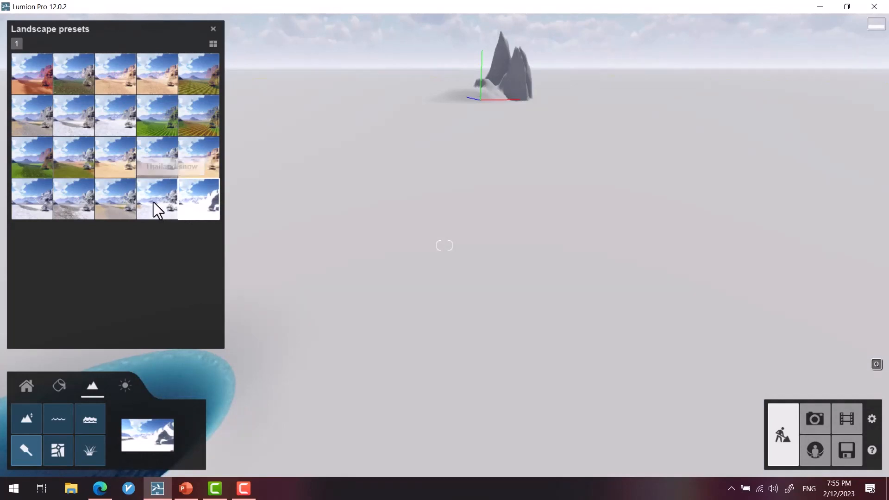
{"action": "right_click_drag", "start_coordinate": [640, 326], "coordinate": [380, 475]}
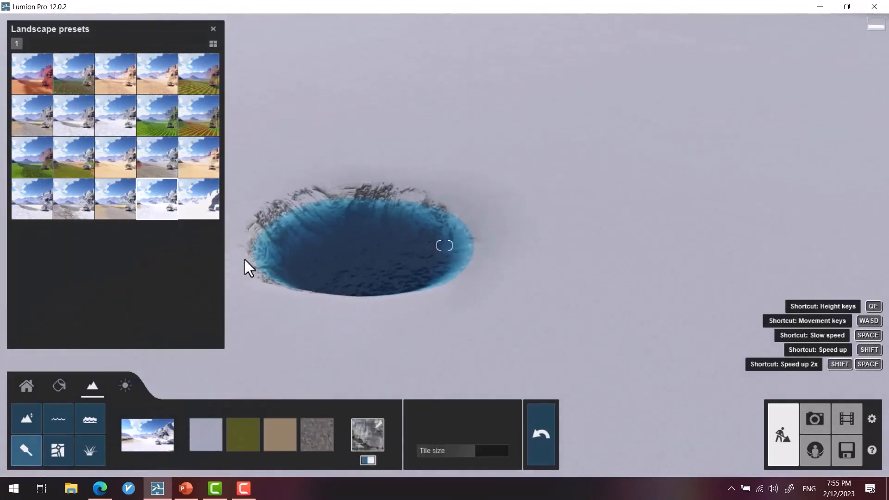
Try the Thailand preset and the grey gravel preset above the Thailand snow preset on the terrain.
{"action": "left_click", "coordinate": [118, 191]}
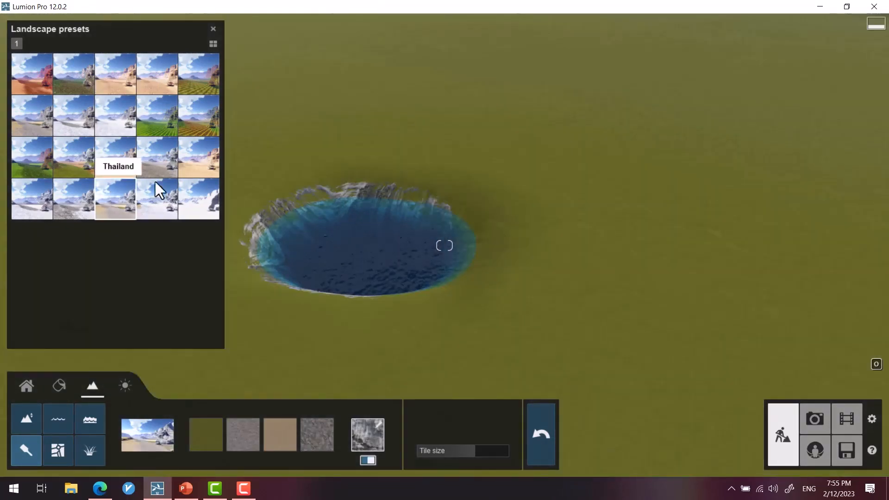
{"action": "left_click", "coordinate": [160, 153]}
{"action": "right_click_drag", "start_coordinate": [324, 213], "coordinate": [380, 190]}
{"action": "right_click_drag", "start_coordinate": [445, 246], "coordinate": [380, 251]}
{"action": "key", "text": "w"}
{"action": "right_click_drag", "start_coordinate": [443, 269], "coordinate": [477, 259]}
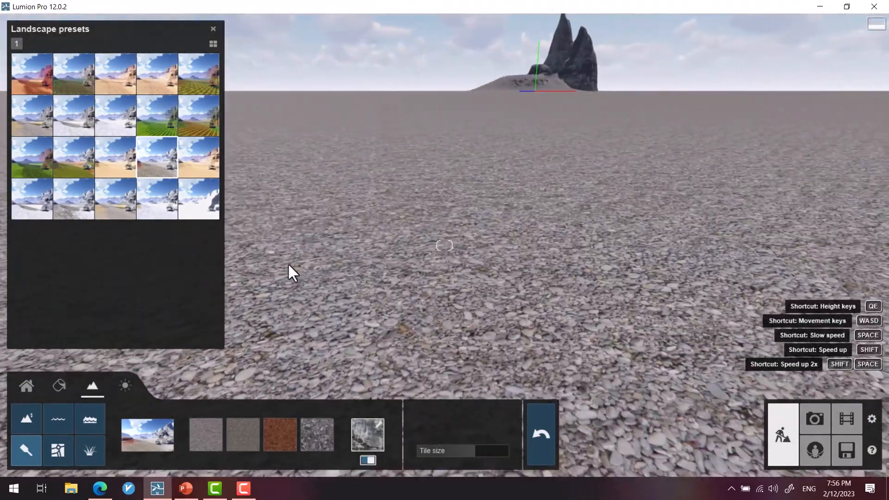
Try the sandy desert preset, the ploughed-farmland preset and two snowy mountain presets on the terrain.
{"action": "left_click", "coordinate": [197, 148]}
{"action": "right_click_drag", "start_coordinate": [647, 313], "coordinate": [270, 171]}
{"action": "left_click", "coordinate": [197, 132]}
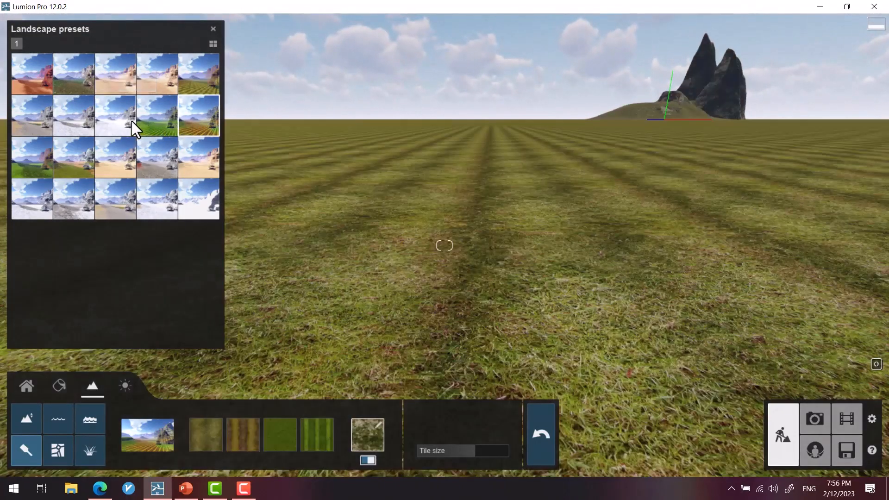
{"action": "left_click", "coordinate": [131, 121]}
{"action": "left_click", "coordinate": [91, 116]}
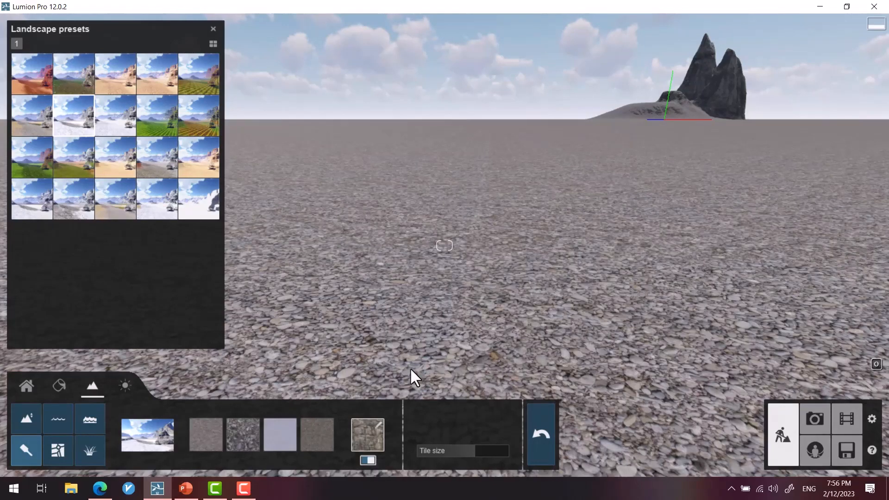
Try the green hill preset and the grassy preset directly below the American preset.
{"action": "left_click", "coordinate": [34, 161]}
{"action": "left_click", "coordinate": [20, 117]}
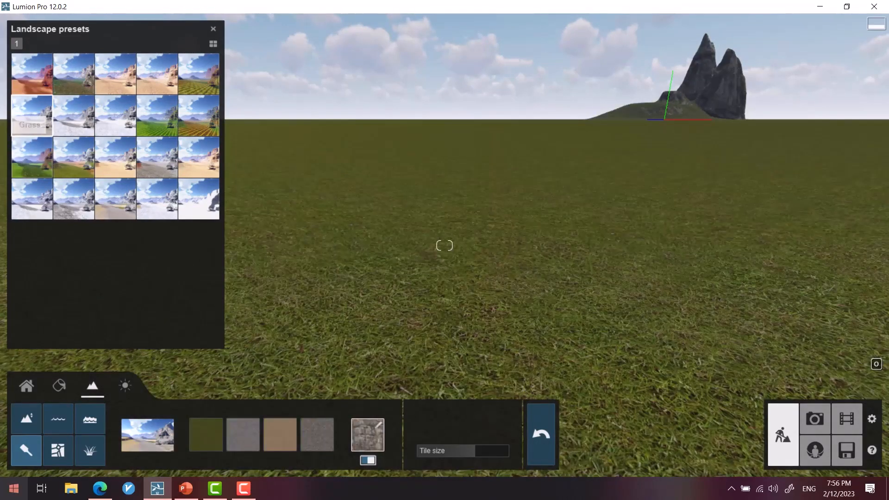
{"action": "right_click", "coordinate": [45, 498]}
{"action": "left_click", "coordinate": [545, 273]}
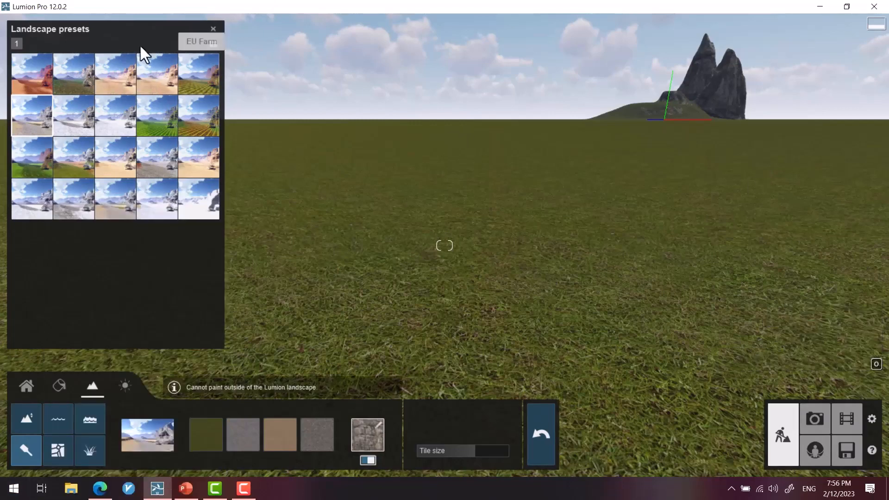
{"action": "right_click_drag", "start_coordinate": [522, 289], "coordinate": [2, 69]}
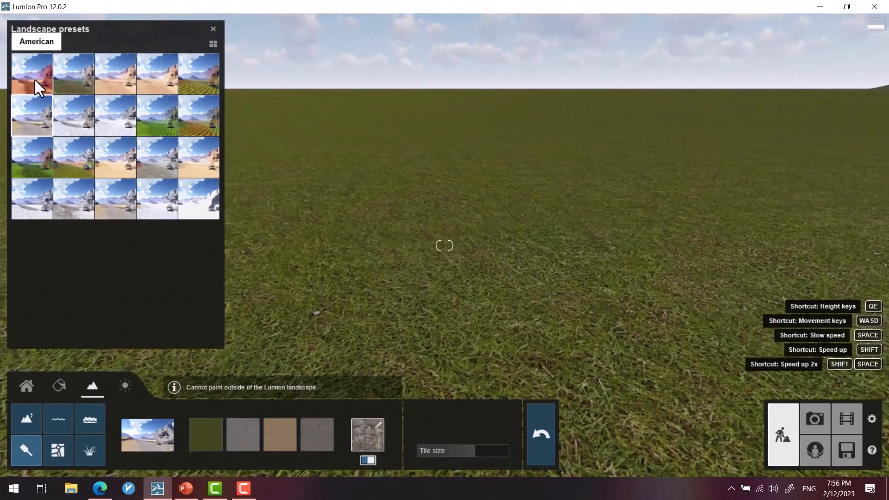
Try the American and sandy landscape presets, and apply the leafy green preset between them to the terrain.
{"action": "left_click", "coordinate": [35, 83]}
{"action": "right_click_drag", "start_coordinate": [522, 280], "coordinate": [522, 306]}
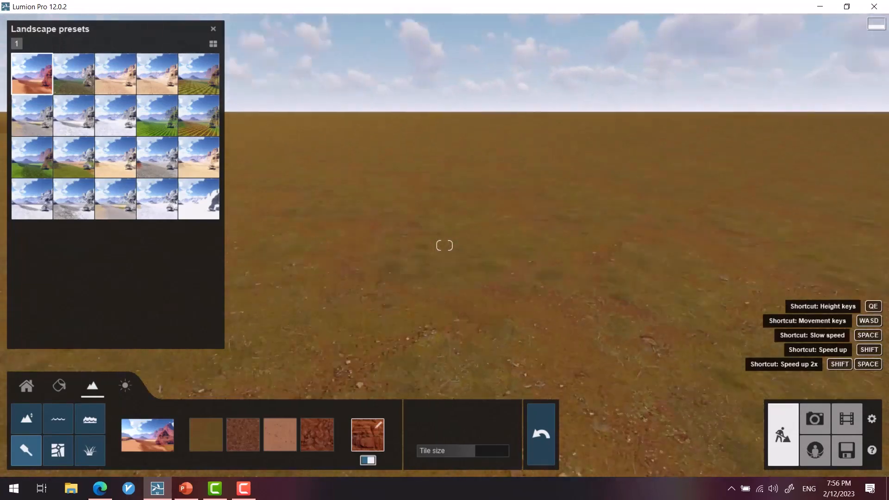
{"action": "right_click_drag", "start_coordinate": [445, 245], "coordinate": [556, 229]}
{"action": "left_click", "coordinate": [110, 72]}
{"action": "left_click", "coordinate": [77, 74]}
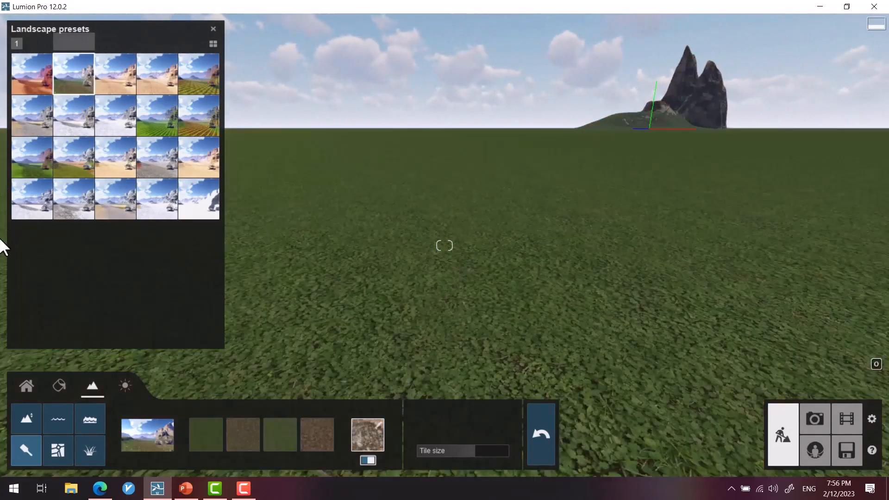
{"action": "right_click_drag", "start_coordinate": [445, 246], "coordinate": [370, 248]}
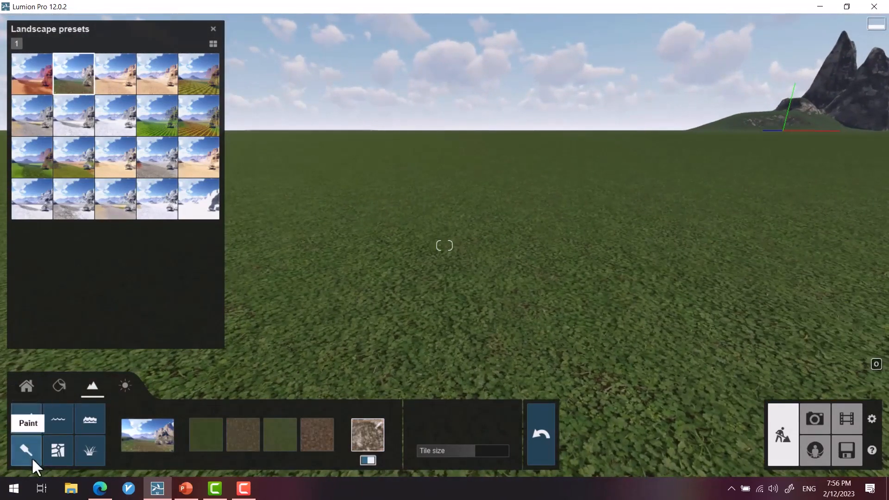
Try turning on OpenStreetMap for the landscape and switch it off again.
{"action": "left_click", "coordinate": [58, 450]}
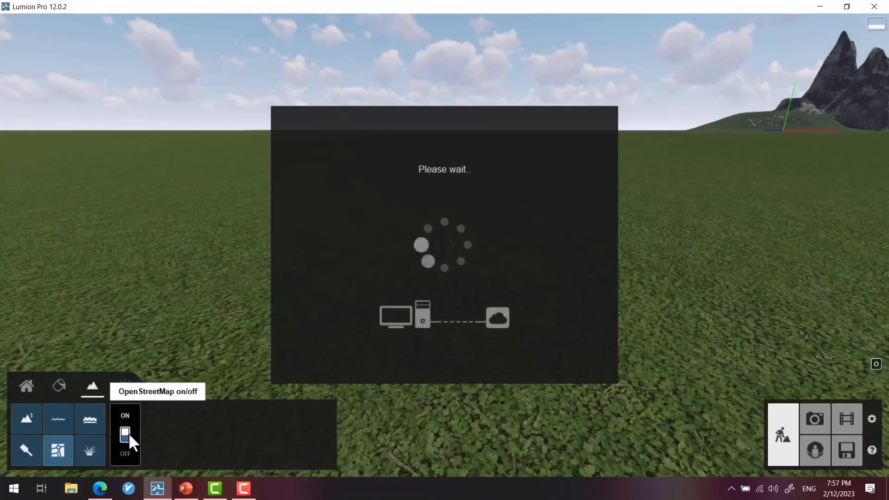
{"action": "left_click", "coordinate": [123, 444]}
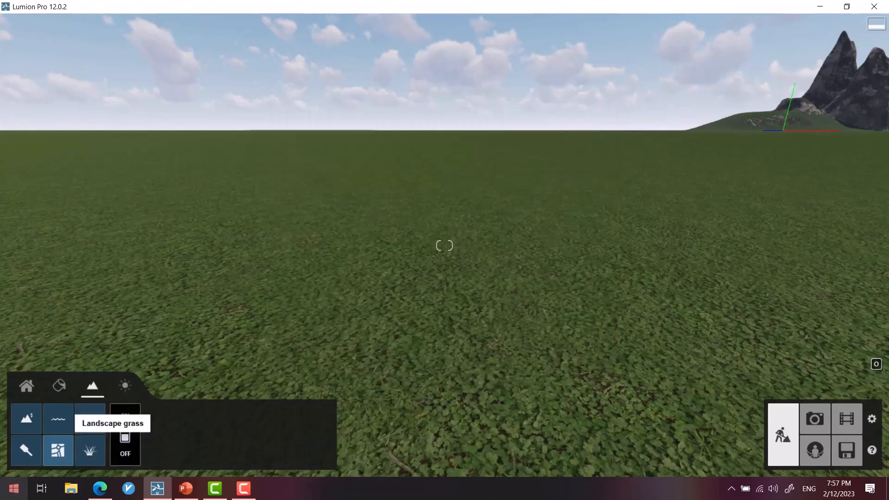
Turn on landscape grass for the leafy green terrain.
{"action": "left_click", "coordinate": [89, 443]}
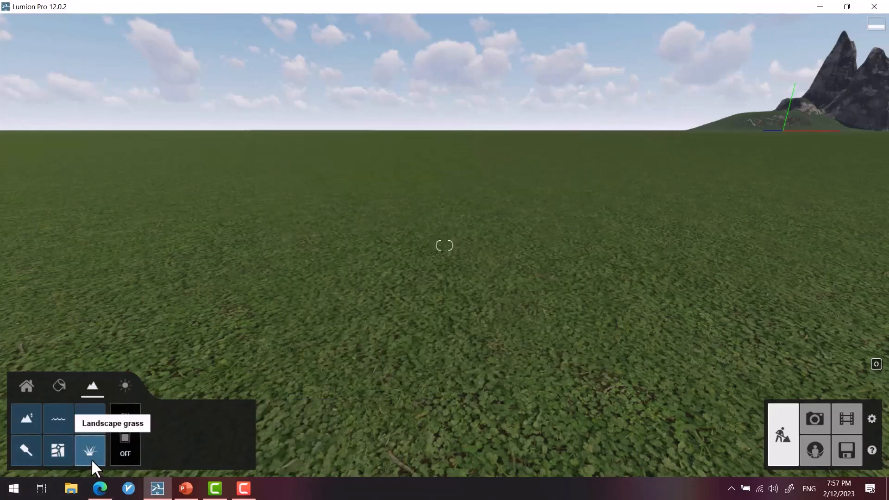
{"action": "right_click_drag", "start_coordinate": [646, 318], "coordinate": [361, 371]}
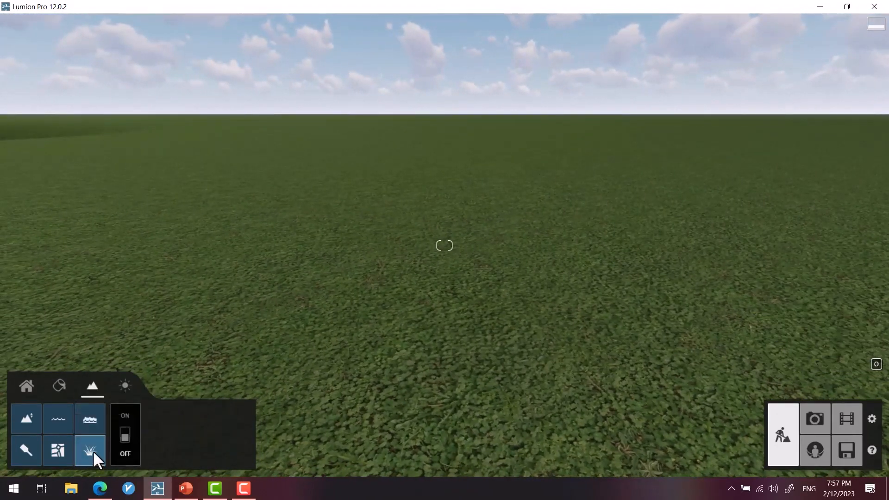
{"action": "left_click", "coordinate": [124, 434]}
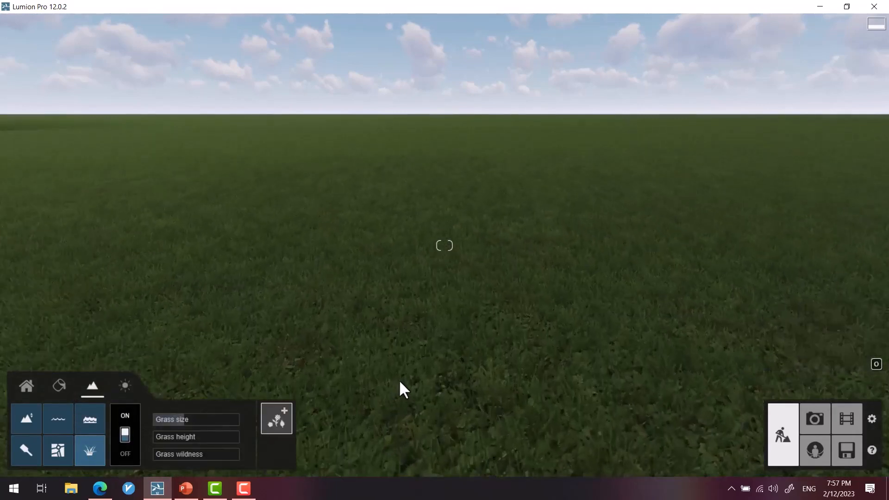
{"action": "right_click_drag", "start_coordinate": [398, 383], "coordinate": [411, 384]}
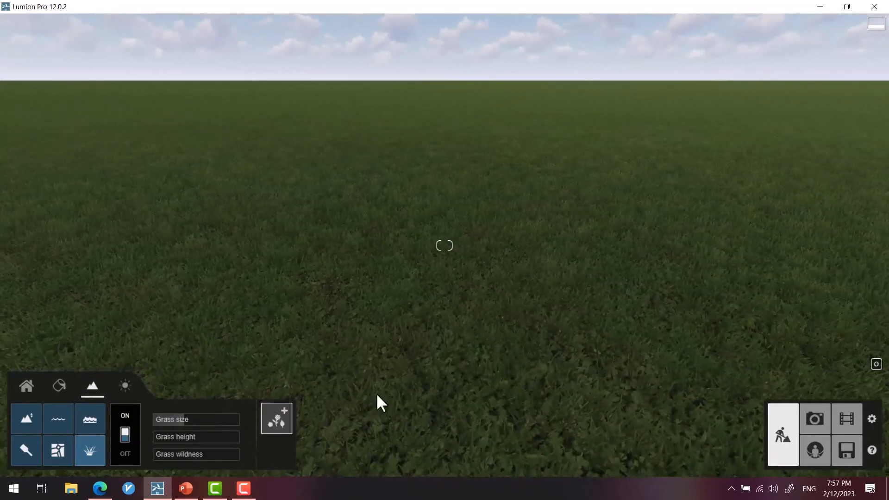
Set the grass size to about half, the grass height to about a third and the wildness just below half.
{"action": "left_click_drag", "start_coordinate": [180, 417], "coordinate": [217, 454]}
{"action": "right_click_drag", "start_coordinate": [232, 347], "coordinate": [288, 327]}
{"action": "right_click_drag", "start_coordinate": [571, 233], "coordinate": [223, 206]}
{"action": "left_click_drag", "start_coordinate": [219, 454], "coordinate": [190, 454]}
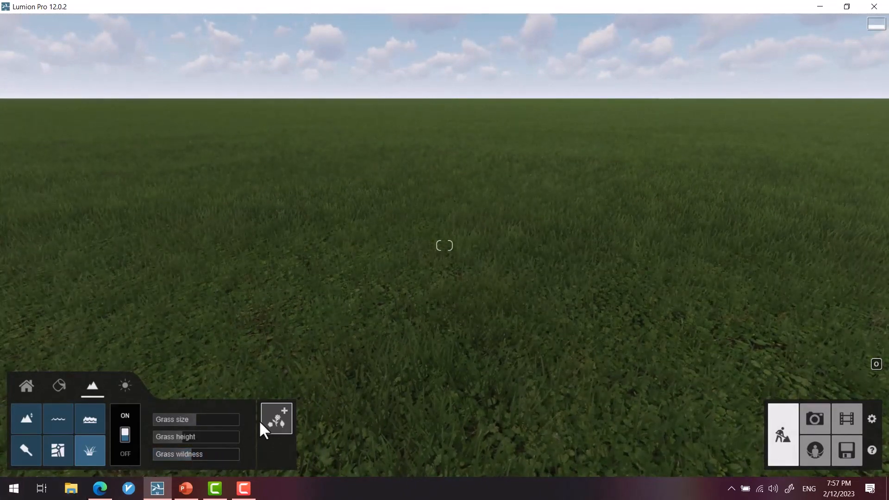
Add a stone scatter object to the grass, trying Stone grey 5 and other variants before choosing the large grey boulder.
{"action": "left_click", "coordinate": [276, 421]}
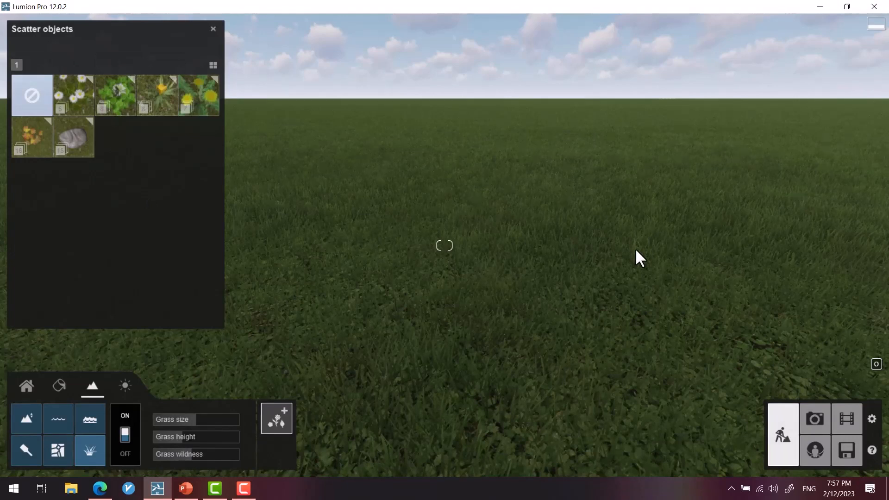
{"action": "left_click", "coordinate": [70, 141]}
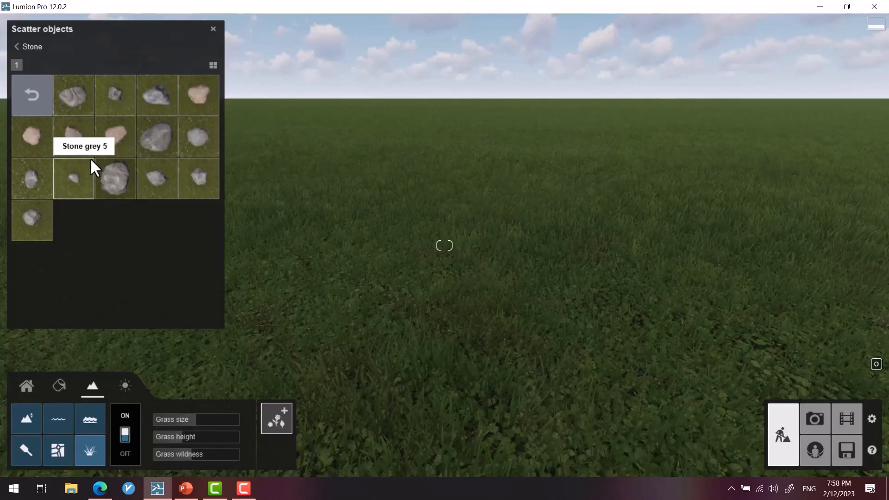
{"action": "left_click", "coordinate": [73, 182]}
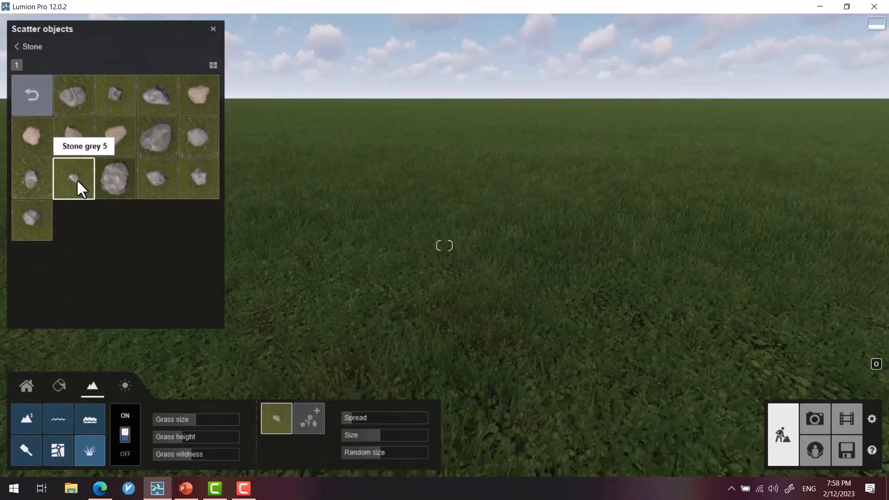
{"action": "left_click", "coordinate": [109, 94]}
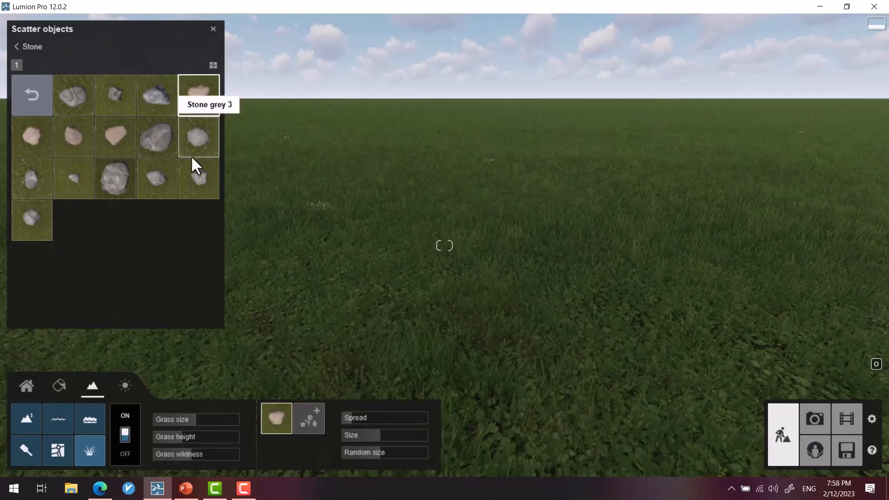
{"action": "left_click", "coordinate": [154, 179]}
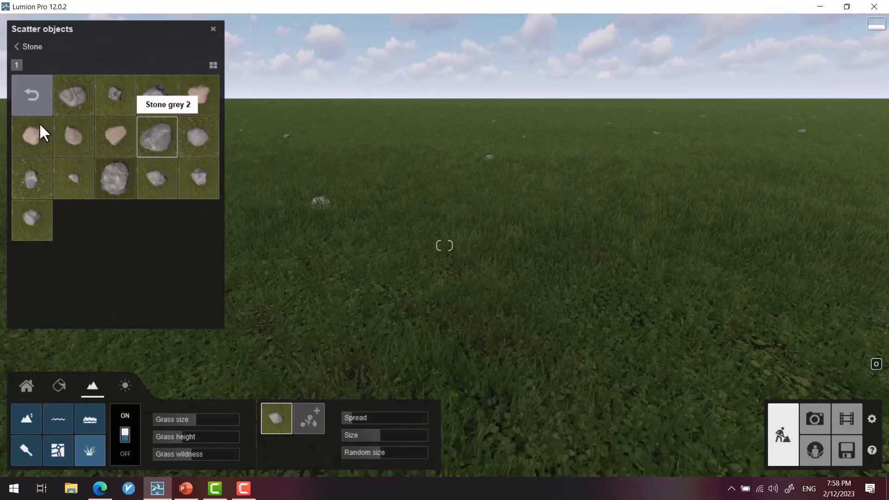
{"action": "left_click", "coordinate": [33, 175]}
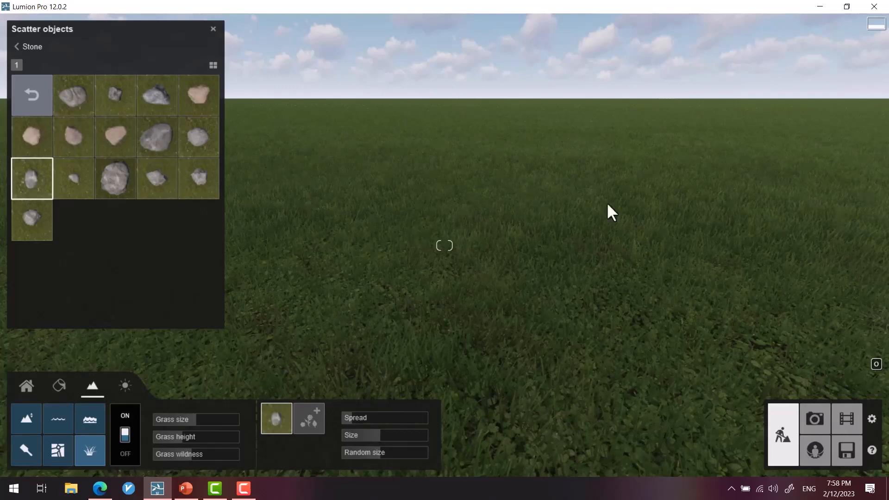
{"action": "left_click", "coordinate": [113, 179]}
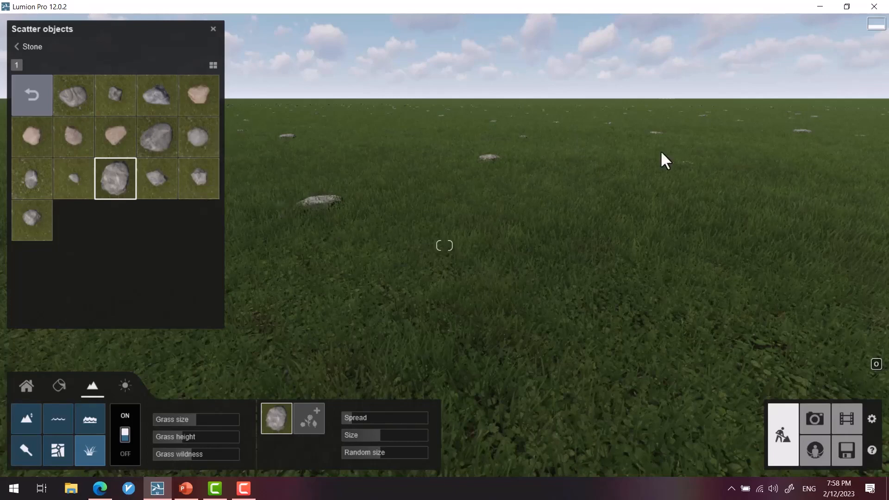
Examine from a raised viewpoint how the large grey stones are scattered across the grass.
{"action": "right_click_drag", "start_coordinate": [645, 165], "coordinate": [640, 165]}
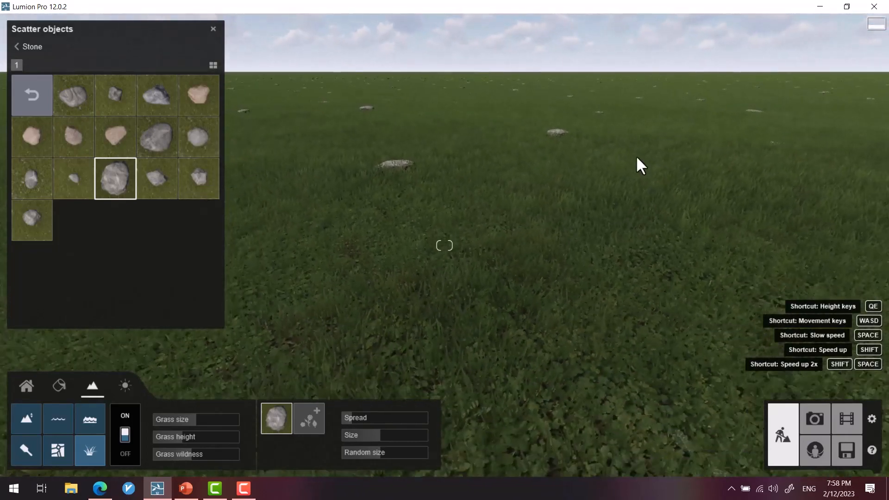
{"action": "scroll", "coordinate": [636, 157], "scroll_direction": "down", "scroll_amount": 5}
{"action": "right_click_drag", "start_coordinate": [589, 282], "coordinate": [583, 324]}
{"action": "right_click_drag", "start_coordinate": [444, 245], "coordinate": [517, 232]}
{"action": "key", "text": "w"}
{"action": "key", "text": "e"}
{"action": "right_click_drag", "start_coordinate": [471, 297], "coordinate": [458, 283]}
{"action": "key", "text": "q"}
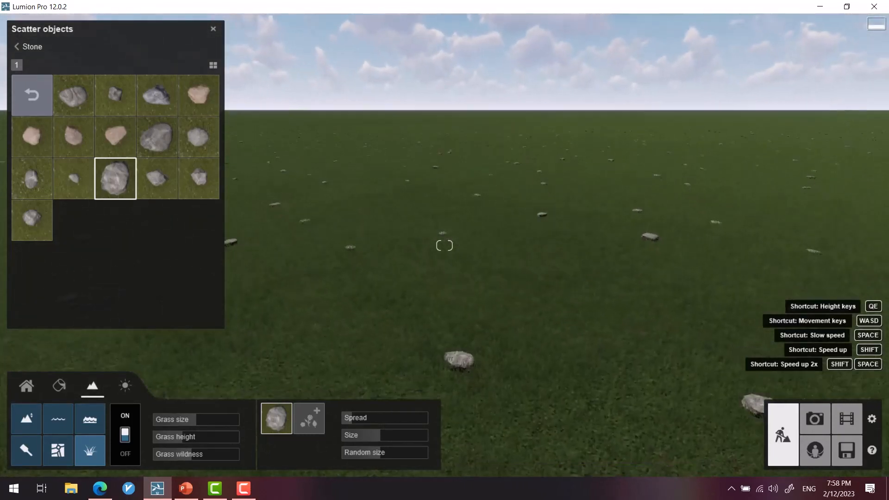
Replace the scattered stones with chamomile, comparing several variants and choosing Chamomile 1.
{"action": "left_click", "coordinate": [46, 110]}
{"action": "left_click", "coordinate": [73, 91]}
{"action": "left_click", "coordinate": [80, 92]}
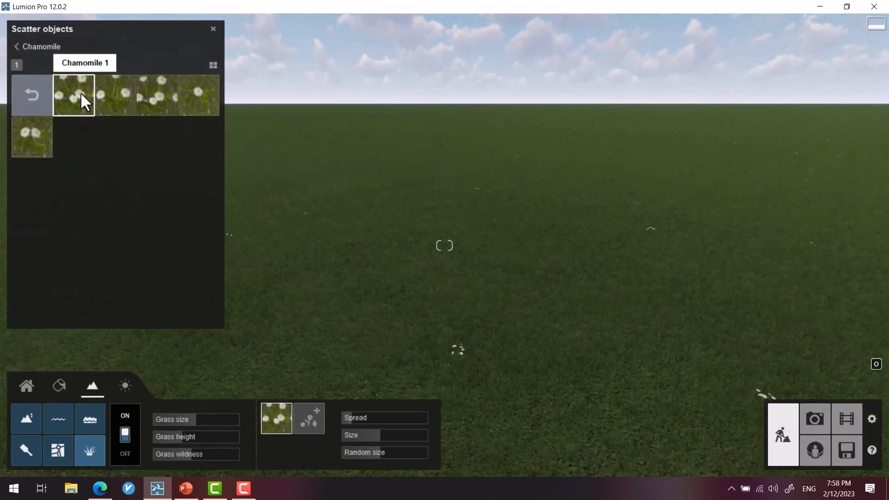
{"action": "left_click", "coordinate": [104, 94]}
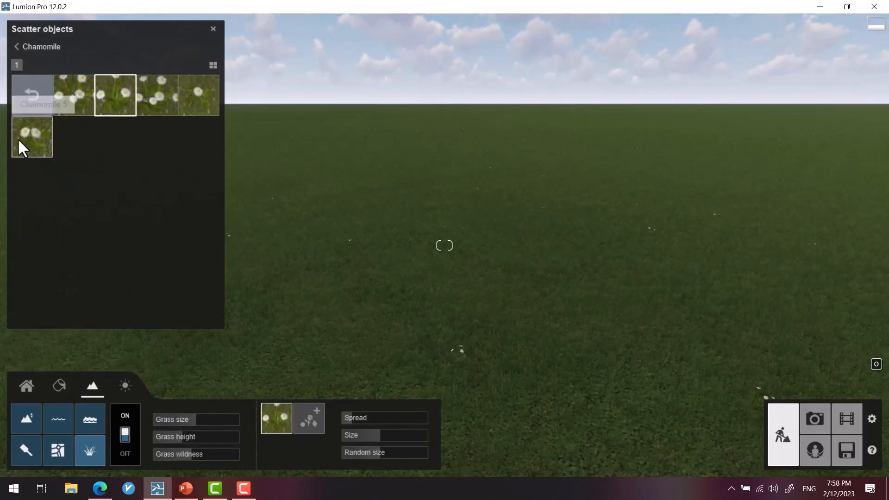
{"action": "left_click", "coordinate": [17, 138]}
{"action": "left_click", "coordinate": [92, 97]}
Adjust the chamomile's spread, and set its size to about the middle and its random size slightly below the middle.
{"action": "mouse_move", "coordinate": [349, 416]}
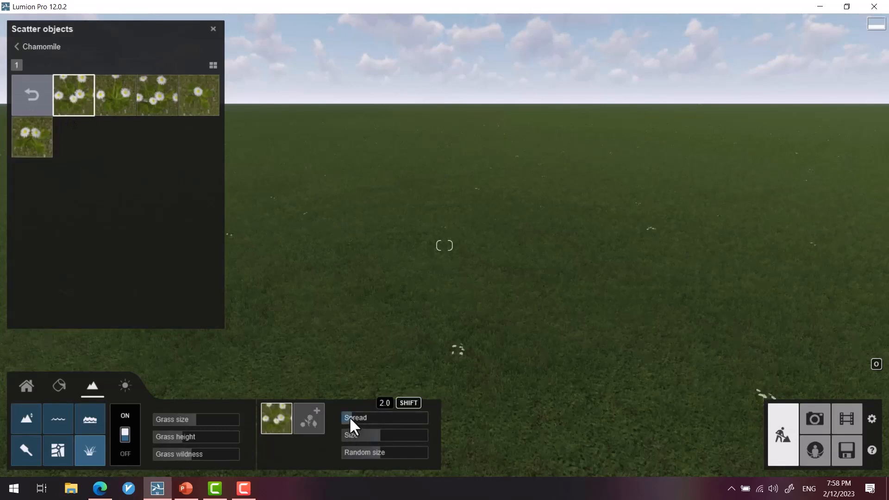
{"action": "left_click_drag", "start_coordinate": [351, 415], "coordinate": [350, 422]}
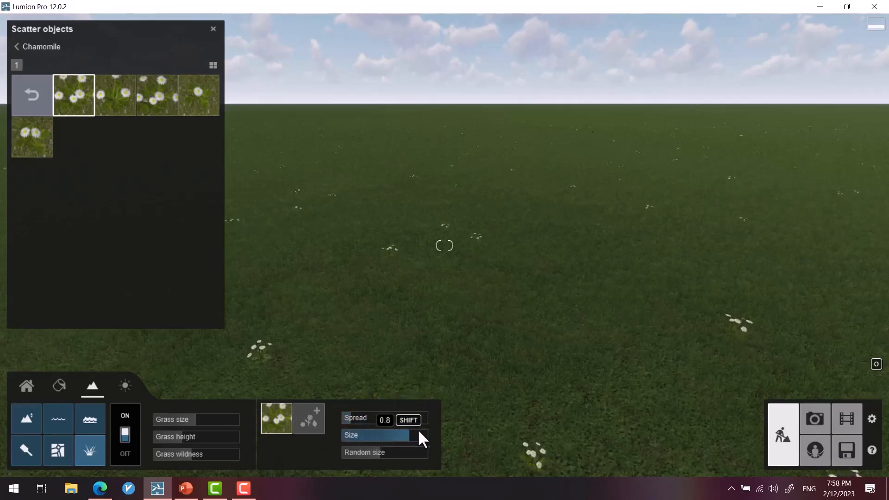
{"action": "left_click_drag", "start_coordinate": [420, 431], "coordinate": [472, 431]}
{"action": "left_click_drag", "start_coordinate": [417, 434], "coordinate": [455, 452]}
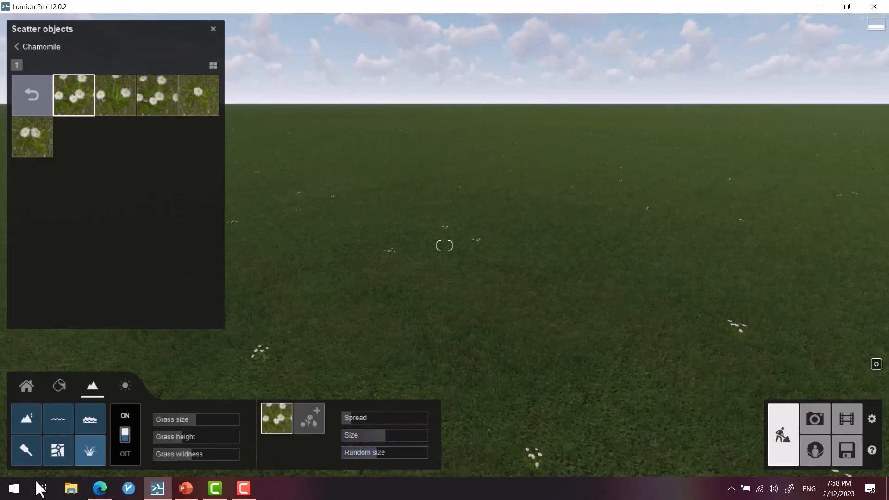
Replace the scattered chamomile with the yellow-flowered Dandelions 1.
{"action": "left_click", "coordinate": [26, 101]}
{"action": "left_click", "coordinate": [204, 103]}
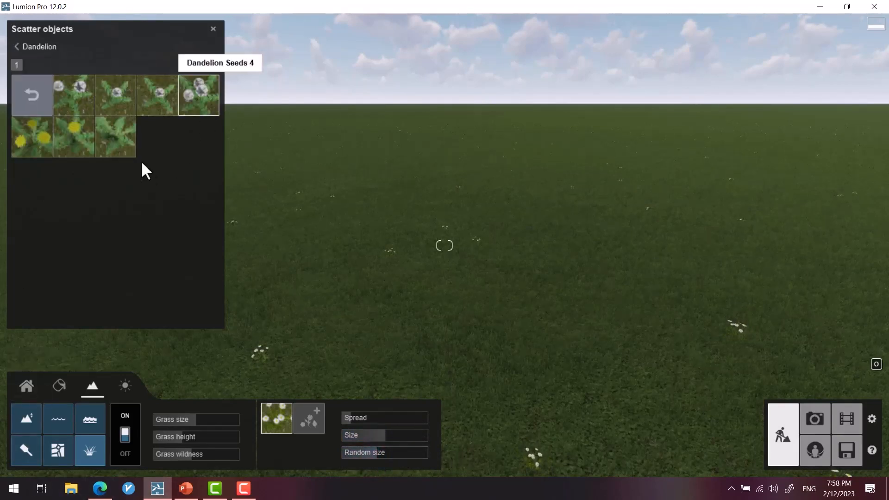
{"action": "left_click", "coordinate": [63, 135]}
{"action": "left_click", "coordinate": [34, 134]}
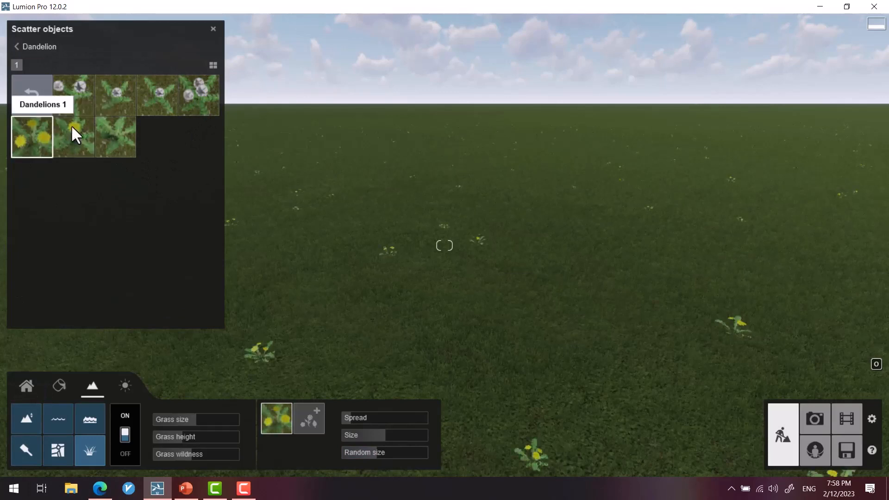
Set the dandelions' spread to about 1.9 with reduced size and random size, and turn off the landscape grass.
{"action": "left_click_drag", "start_coordinate": [353, 416], "coordinate": [363, 458]}
{"action": "mouse_move", "coordinate": [416, 423]}
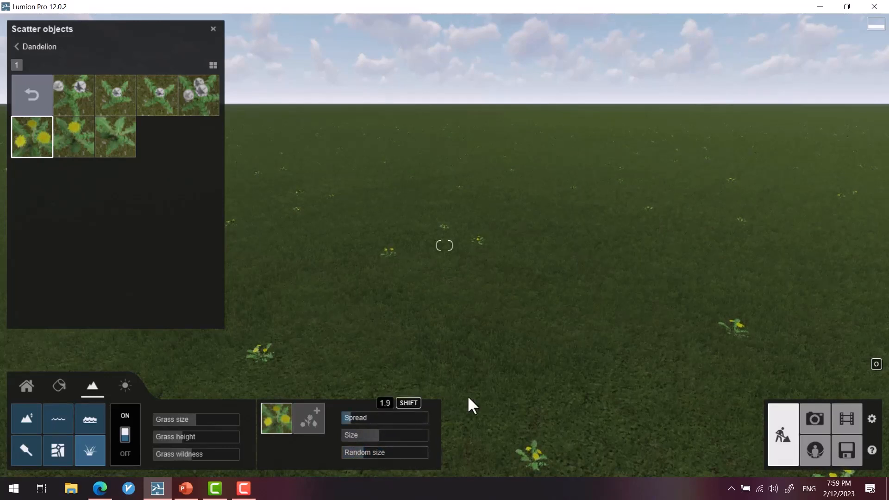
{"action": "left_click", "coordinate": [123, 440]}
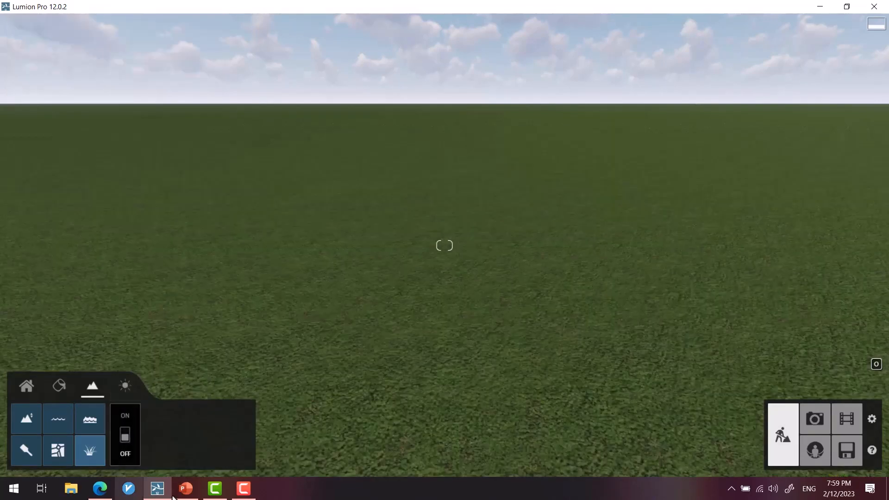